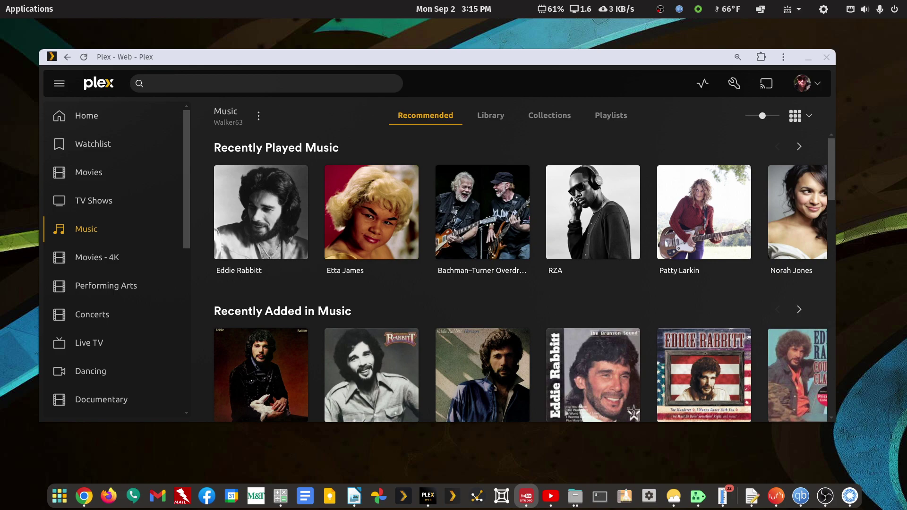
left_click(752, 496)
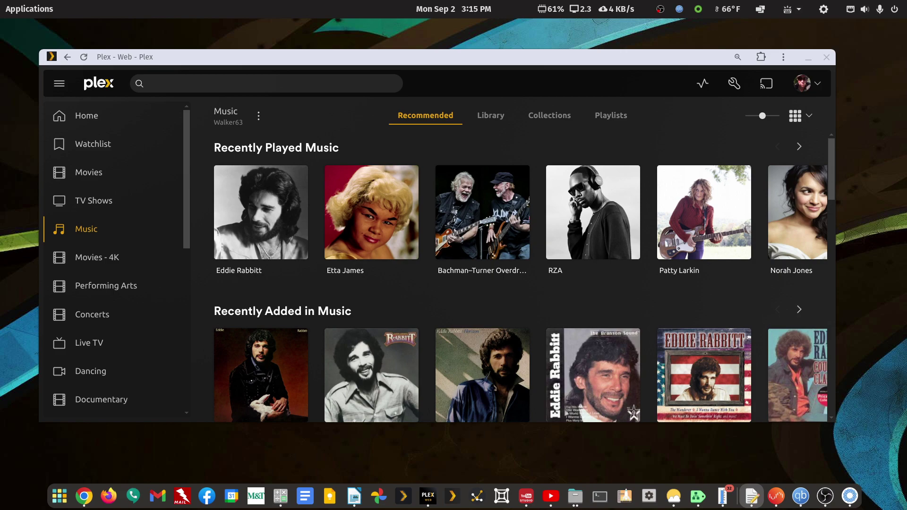
left_click(244, 86)
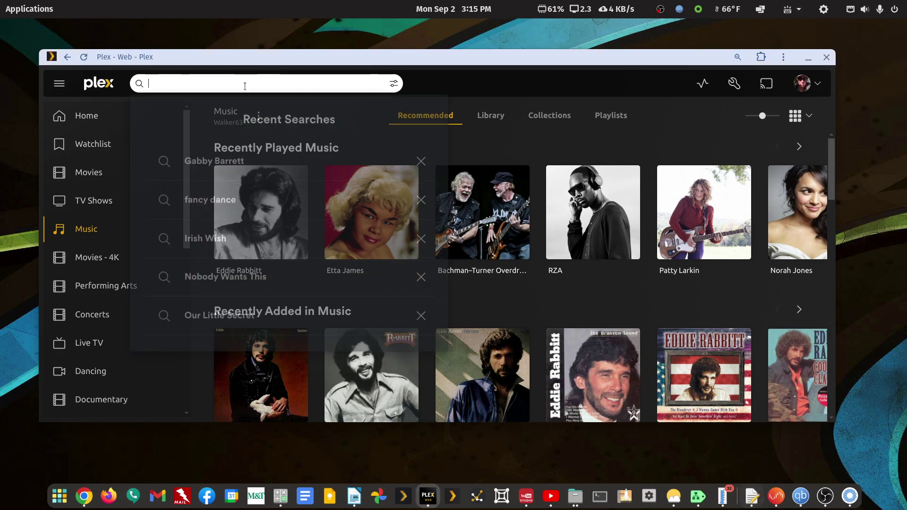
key("Down")
key("Return")
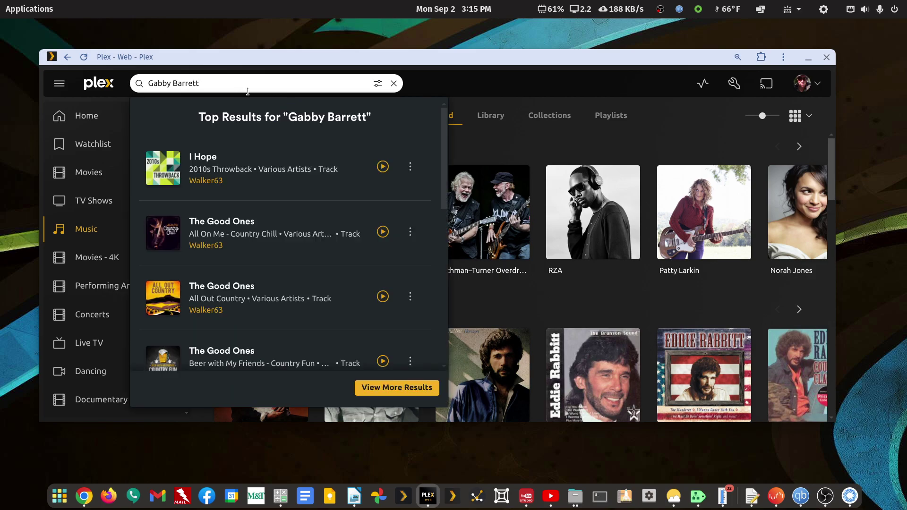
left_click(393, 85)
left_click(456, 82)
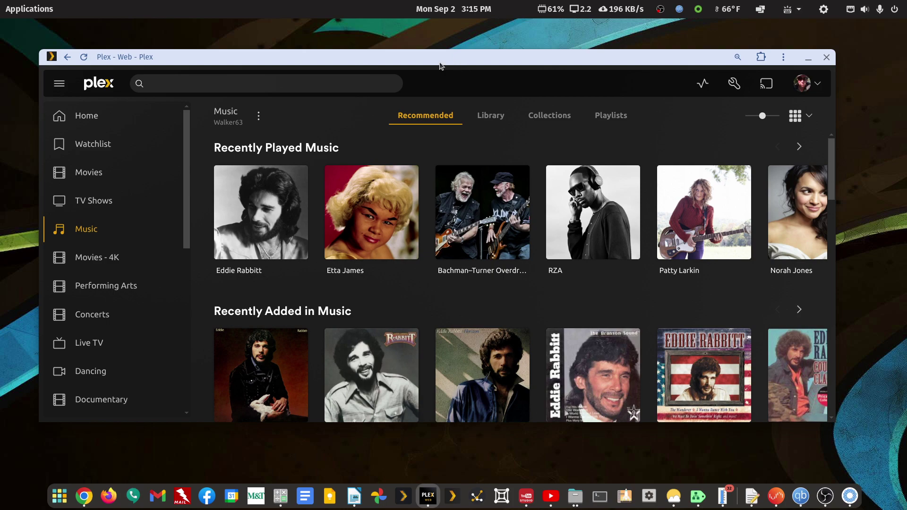
- Maximize the window, search the library for "Gabby Barrett" and look through the top results
left_click(86, 231)
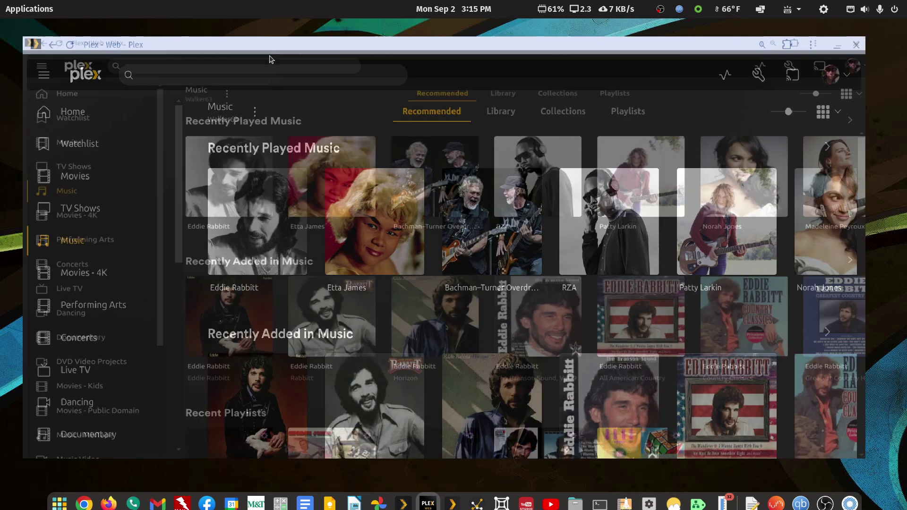
double_click(266, 57)
right_click(241, 56)
left_click(275, 145)
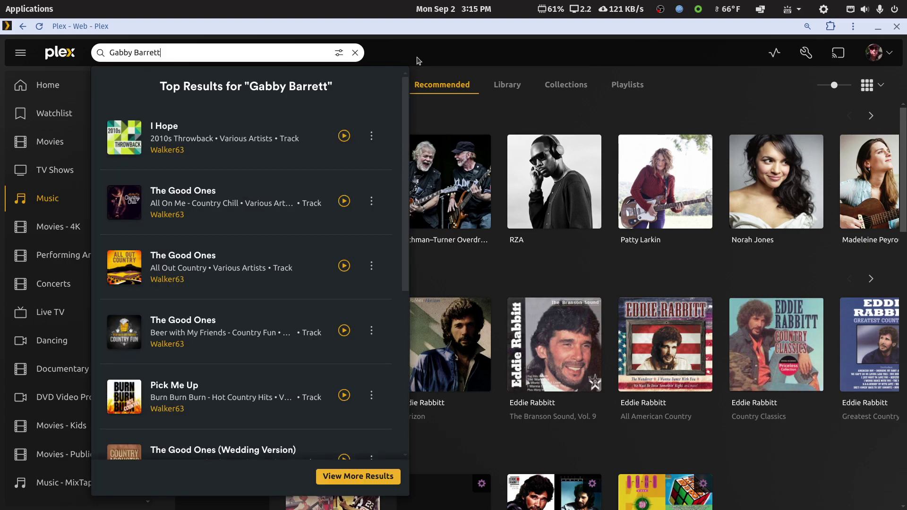
scroll(277, 258, "down", 5)
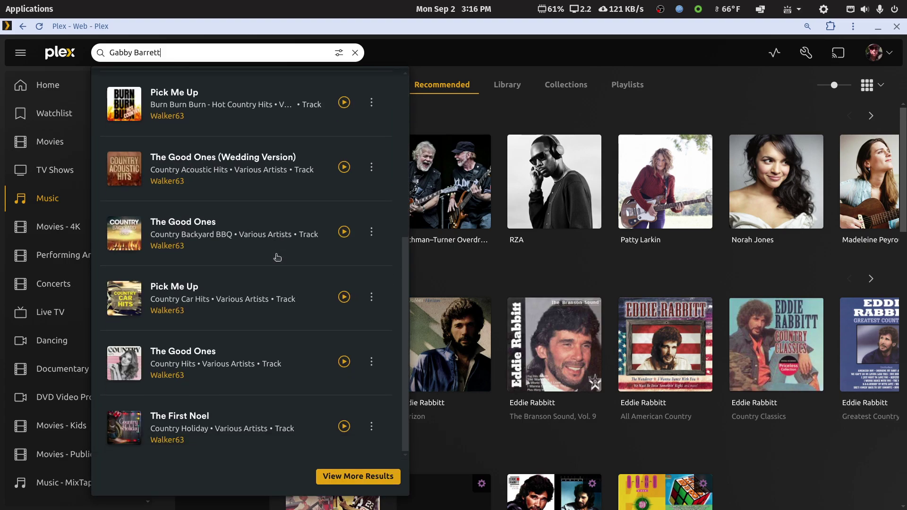
scroll(262, 283, "up", 5)
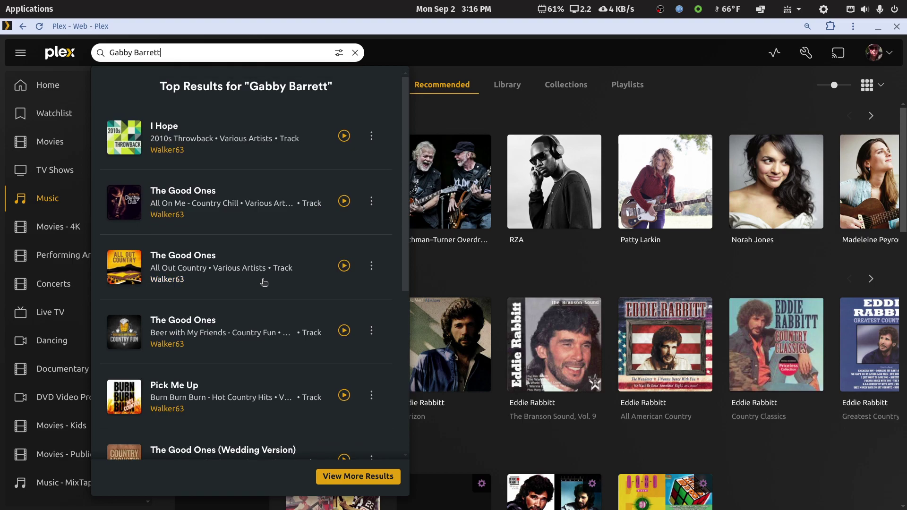
- Open the 2010s Throwback album from the "I Hope" result and look through its track list
left_click(167, 128)
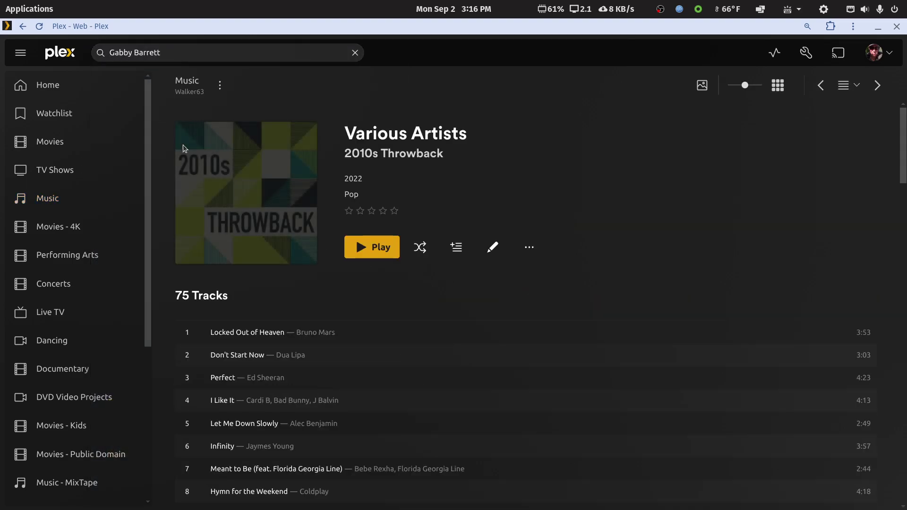
scroll(671, 335, "down", 10)
scroll(669, 331, "up", 10)
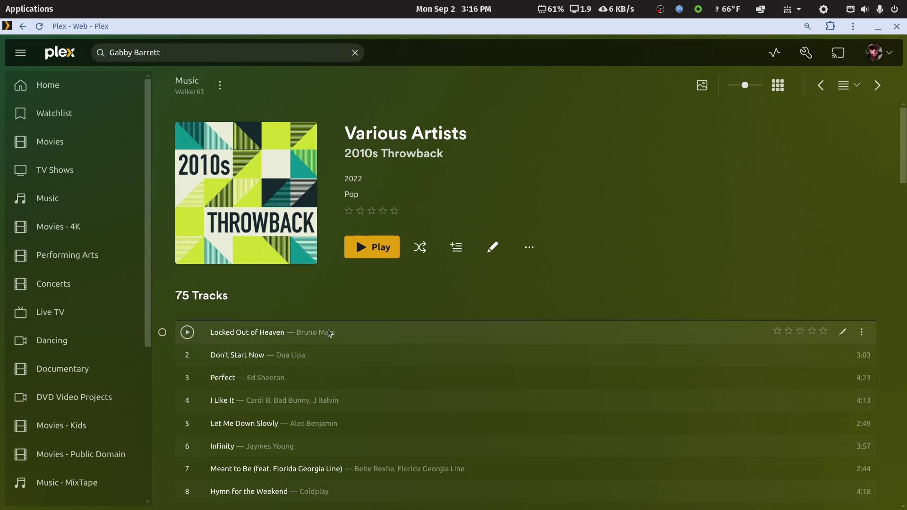
- Use the browser's in-page find to locate "Gabby Barrett" in the 2010s Throwback track list
left_click(853, 26)
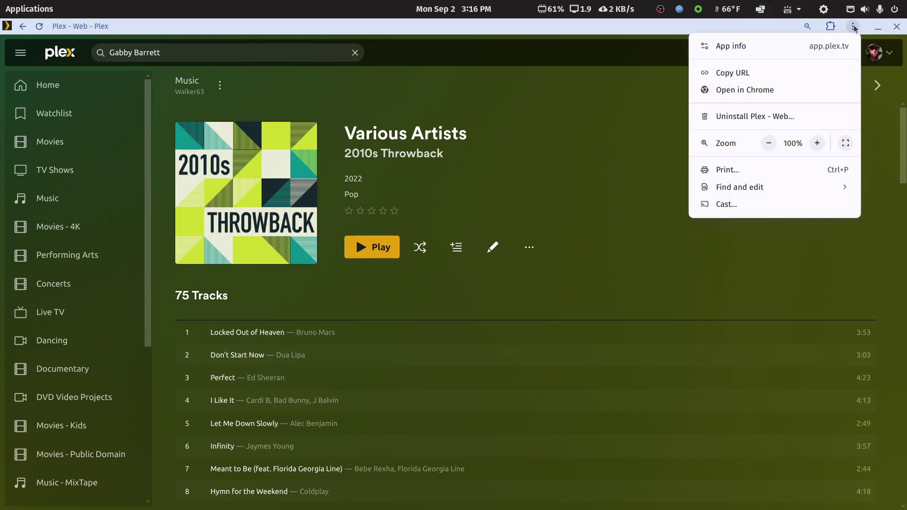
mouse_move(737, 188)
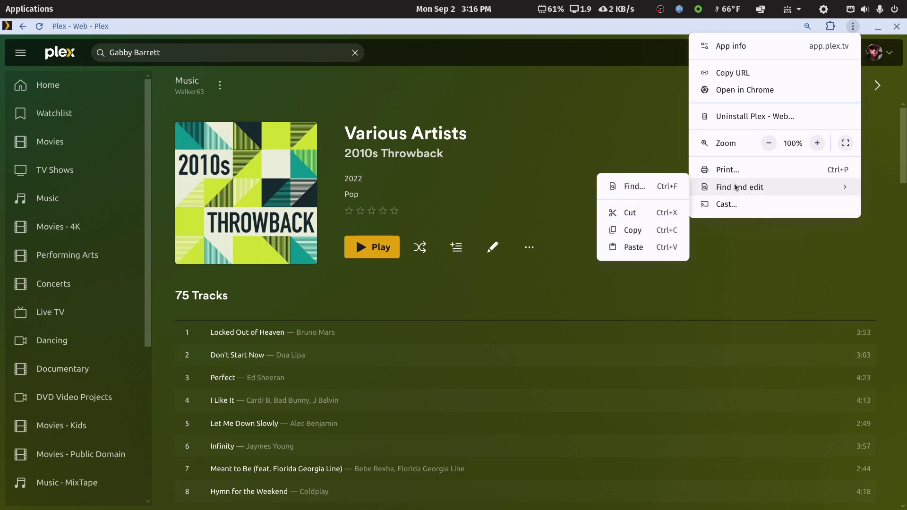
left_click(629, 187)
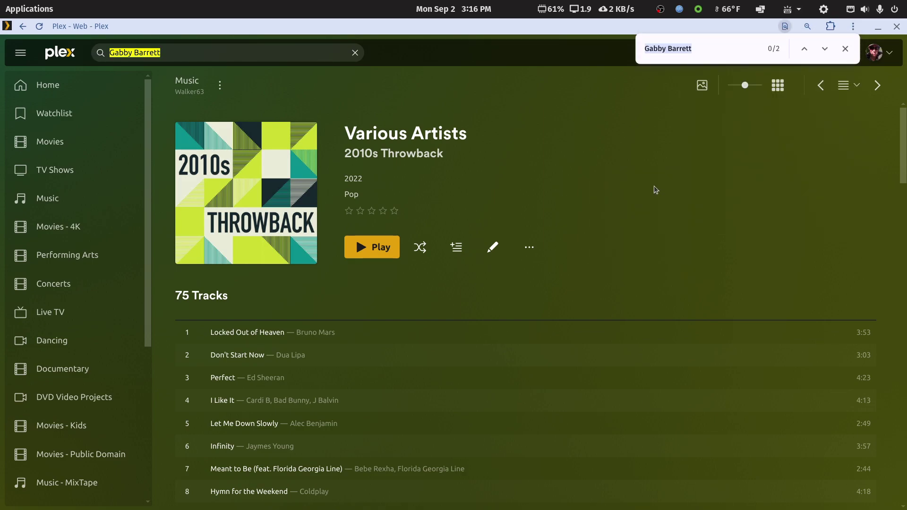
left_click(825, 48)
left_click(824, 49)
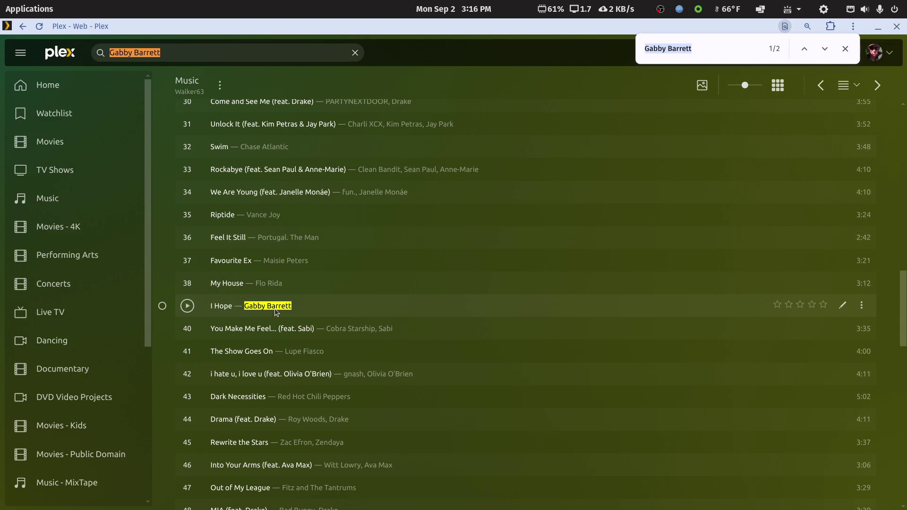
- Return to the search results, open the All On Me - Country Chill album and find the Gabby Barrett track in it
left_click(22, 27)
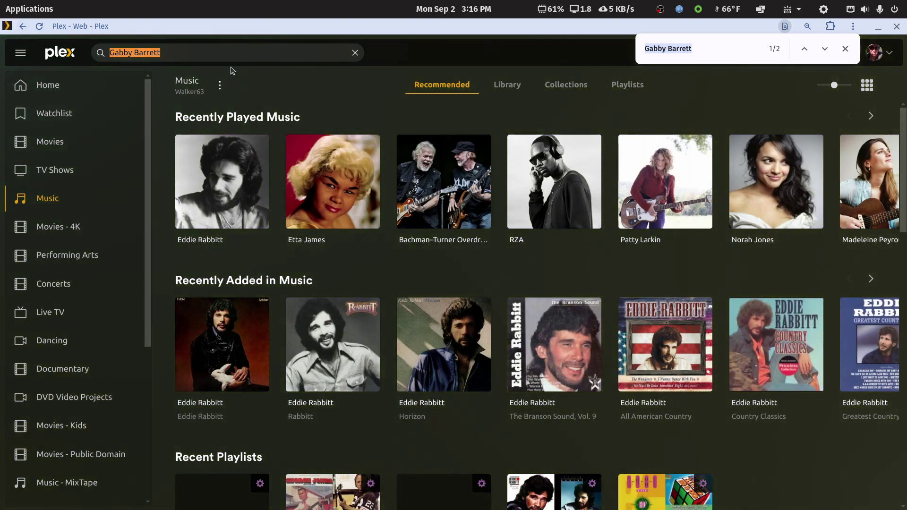
left_click(232, 56)
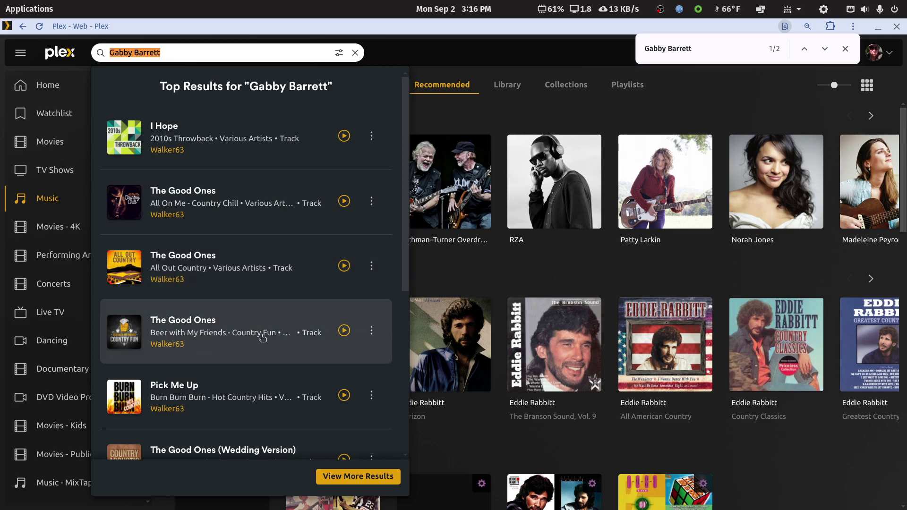
left_click(196, 196)
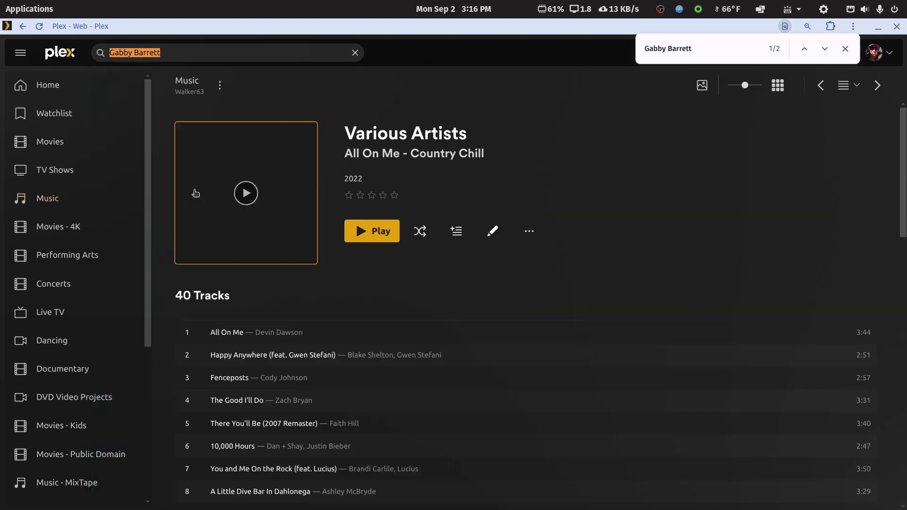
scroll(196, 196, "down", 5)
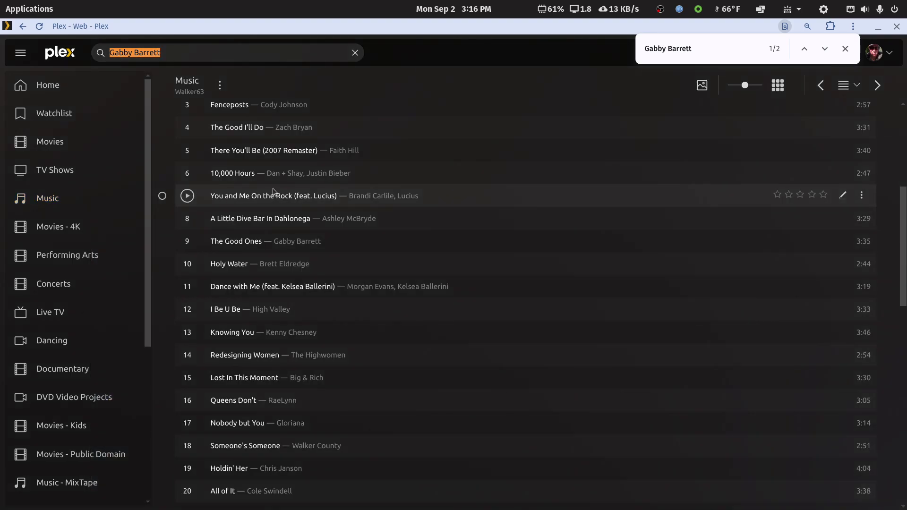
left_click(824, 49)
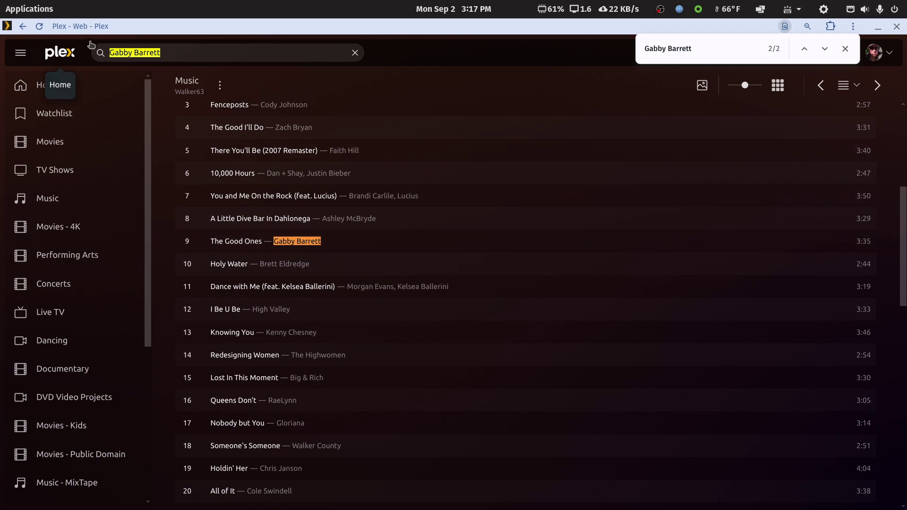
- Open the All Out Country album from the search results and find the Gabby Barrett track in its list
left_click(179, 53)
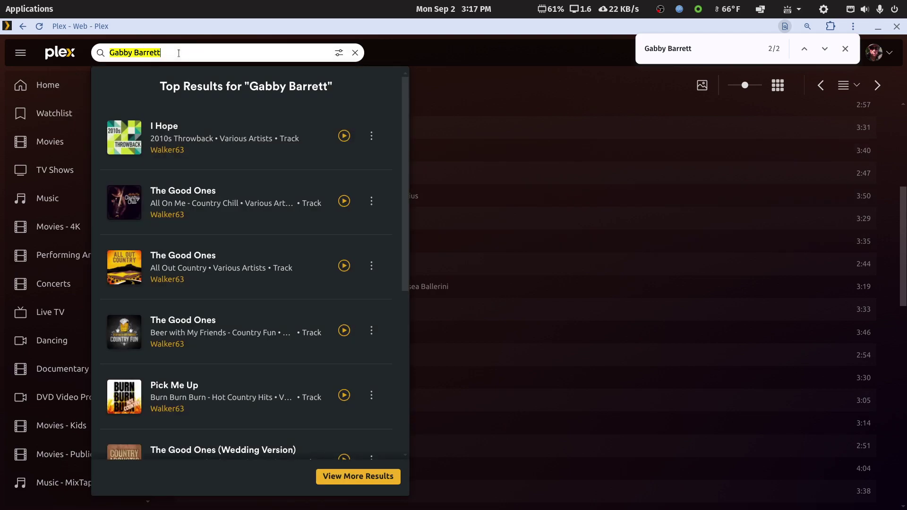
left_click(169, 257)
scroll(199, 226, "down", 7)
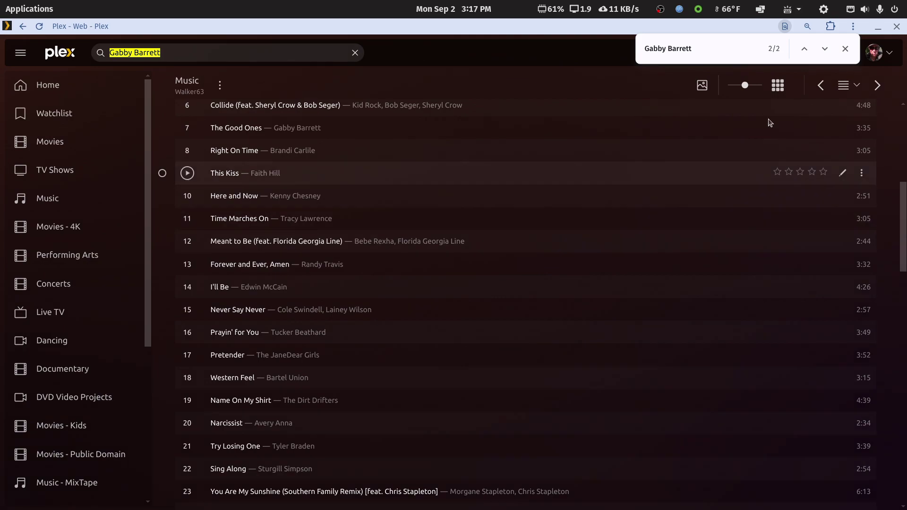
left_click(822, 50)
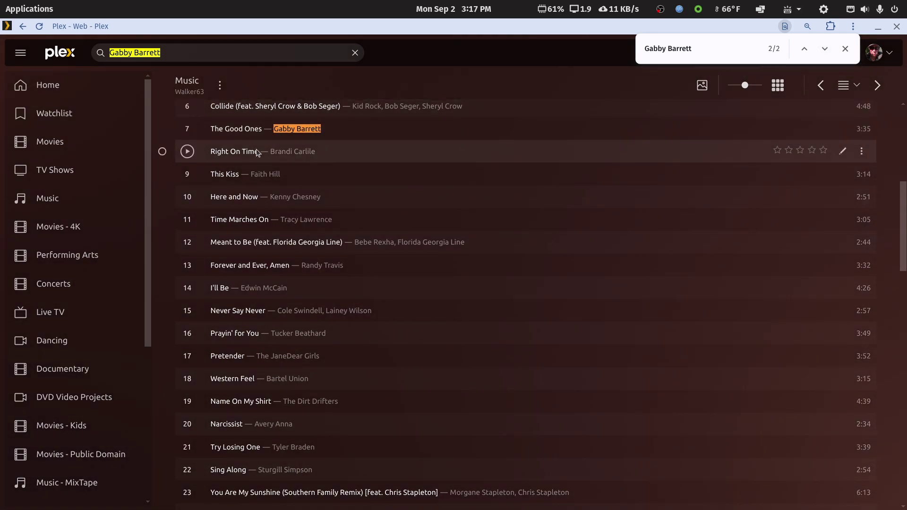
scroll(255, 149, "up", 3)
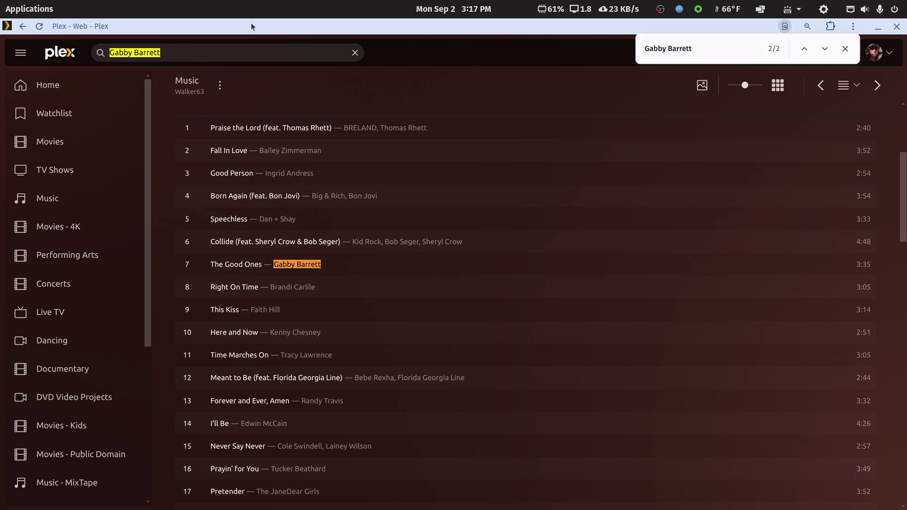
- Open the Beer with My Friends - Country Fun album from the search results and find its Gabby Barrett track
left_click(182, 56)
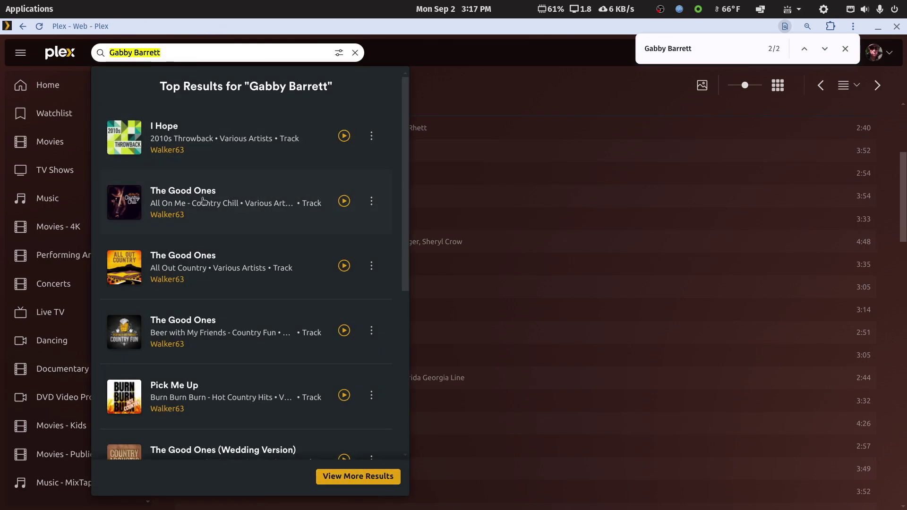
left_click(206, 324)
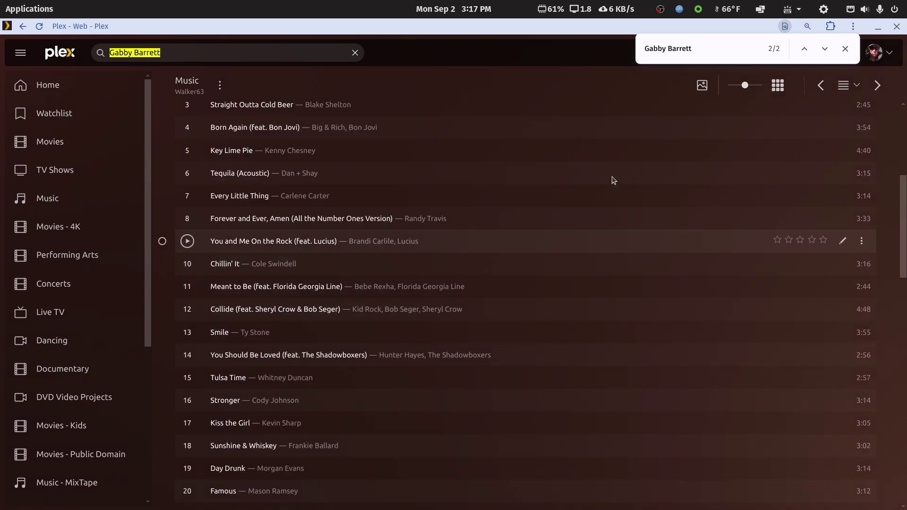
left_click(826, 49)
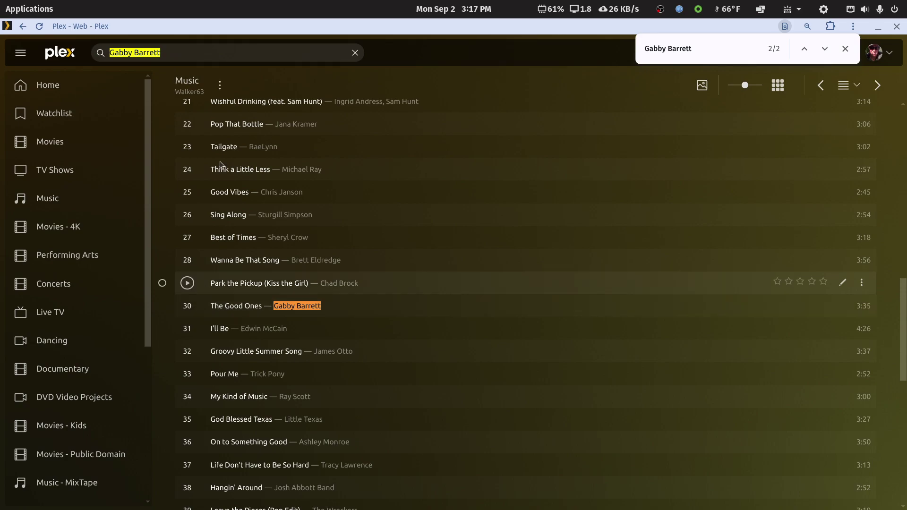
- Open the Burn Burn Burn - Hot Country Hits album from the "Pick Me Up" result and find its Gabby Barrett track
left_click(228, 56)
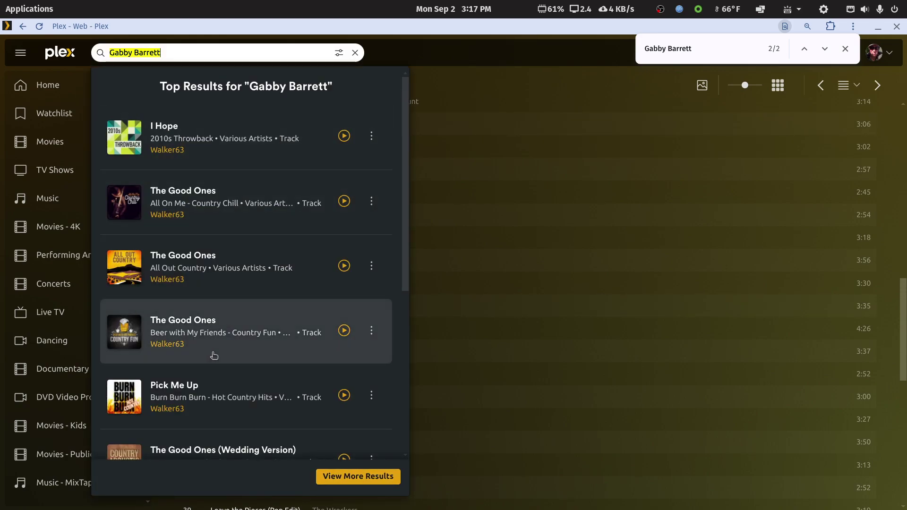
left_click(204, 397)
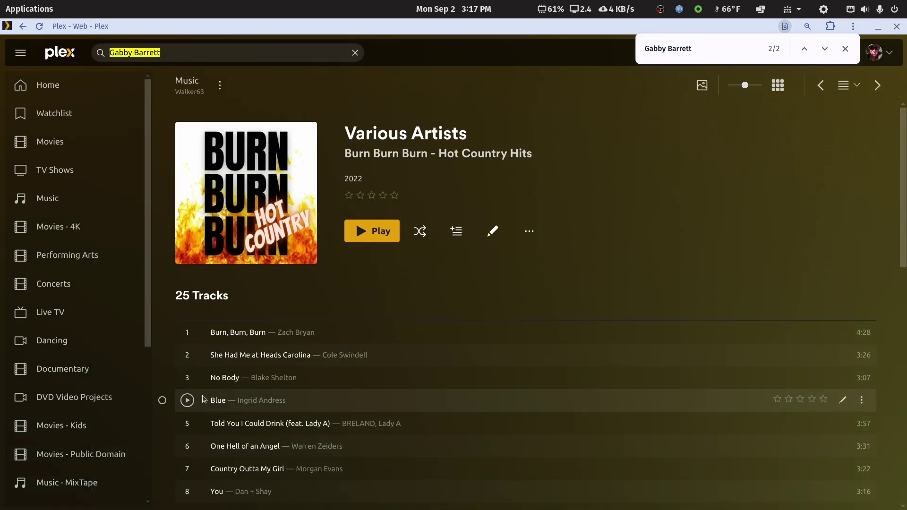
left_click(824, 49)
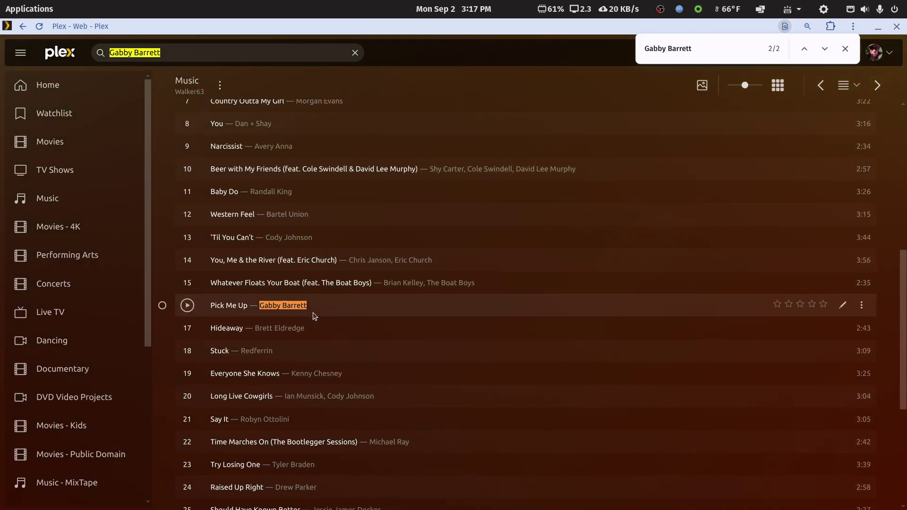
- Open the Country Acoustic Hits album from the "The Good Ones (Wedding Version)" result and find its Gabby Barrett track
left_click(226, 51)
scroll(265, 283, "down", 3)
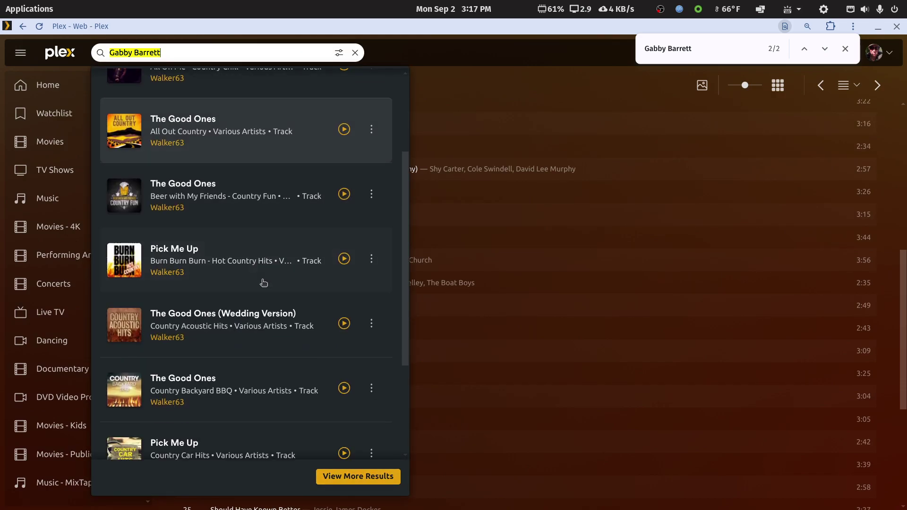
left_click(214, 321)
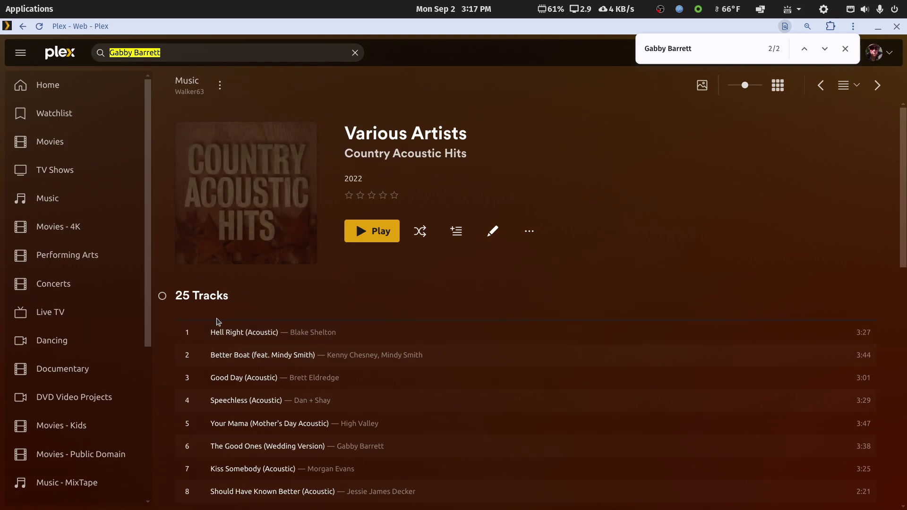
left_click(821, 55)
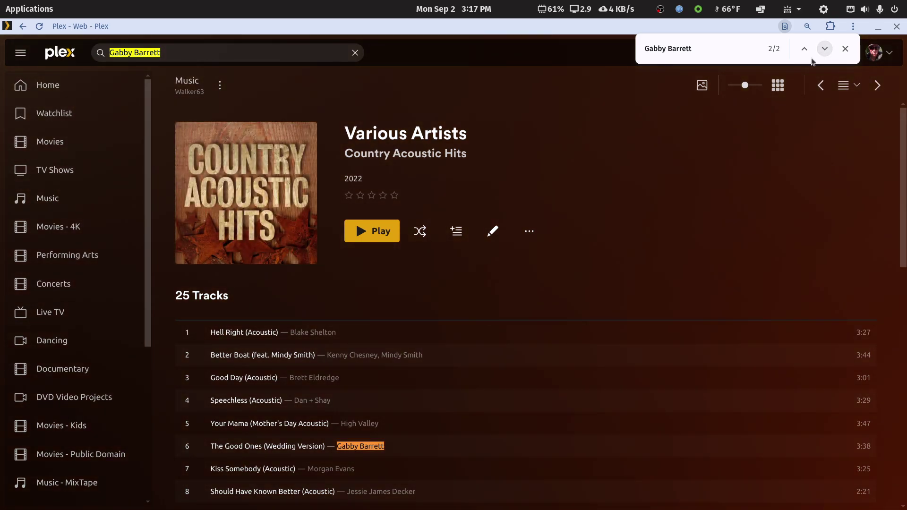
scroll(222, 308, "down", 3)
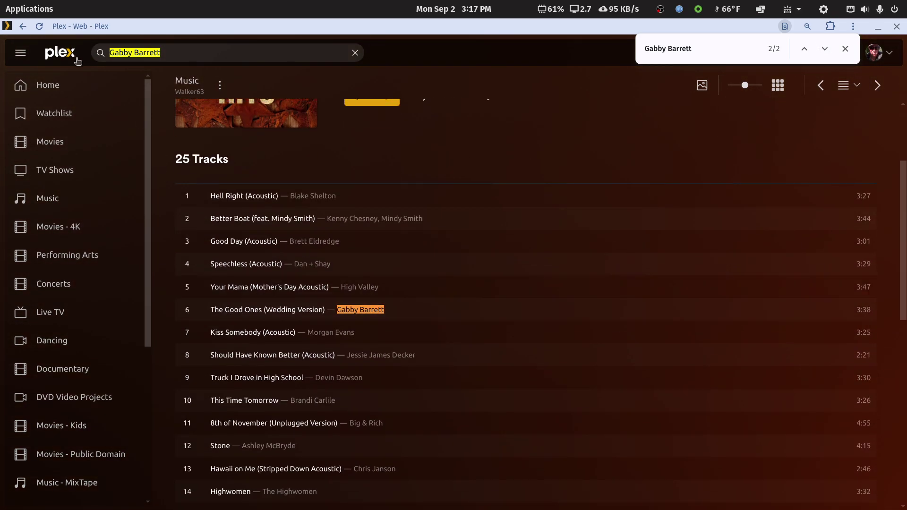
- Open the Country Holiday album from the "The First Noel" search result and find its Gabby Barrett track
left_click(251, 52)
scroll(236, 290, "down", 4)
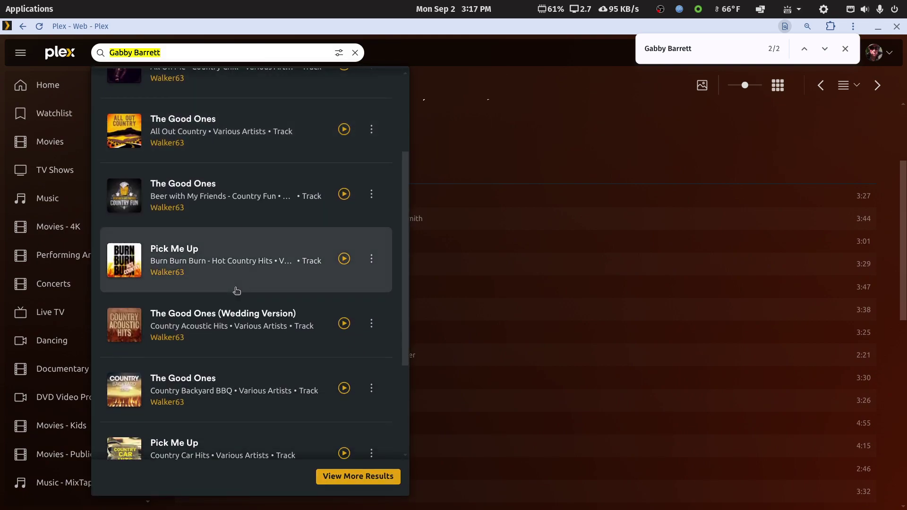
scroll(237, 291, "down", 2)
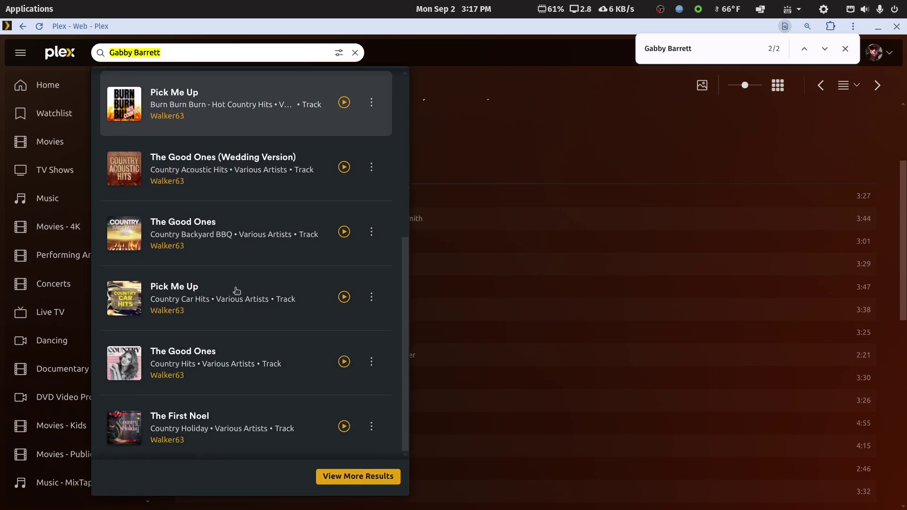
left_click(192, 421)
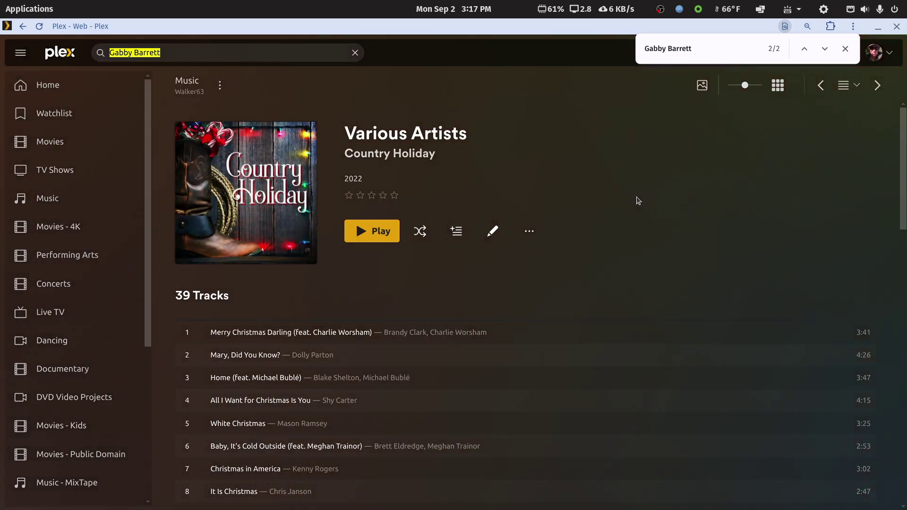
left_click(826, 49)
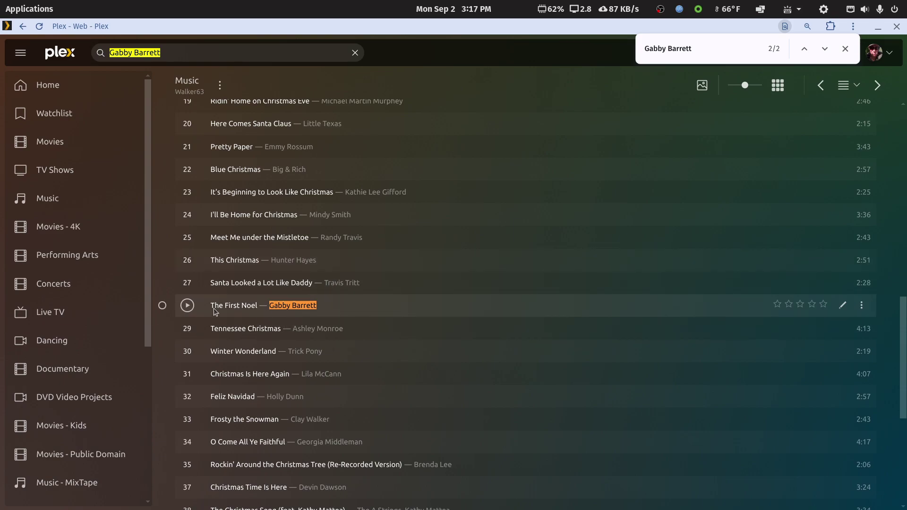
scroll(247, 305, "up", 15)
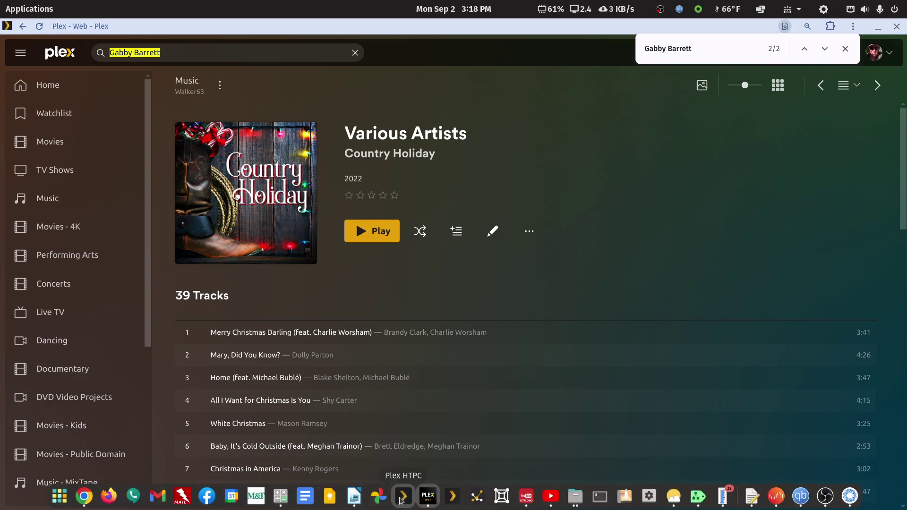
- Restore the Plex window to a smaller size and open a new file manager window
double_click(556, 27)
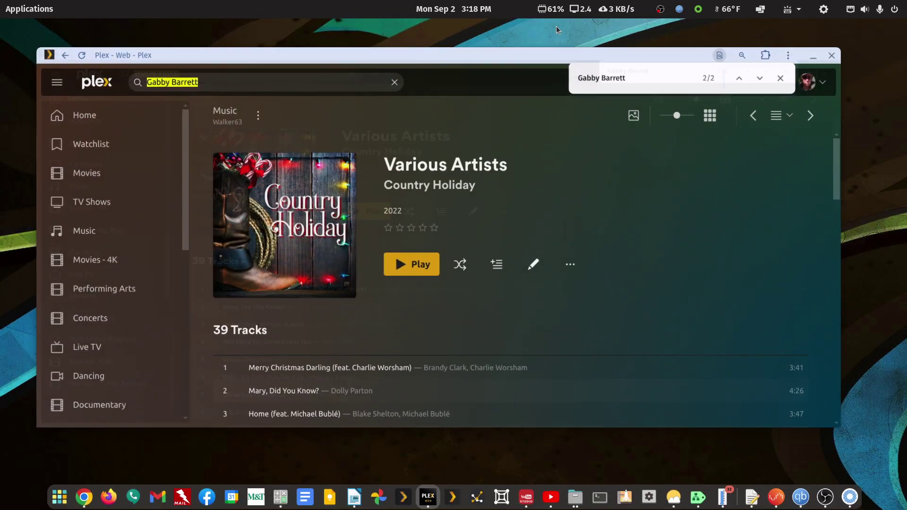
right_click(575, 499)
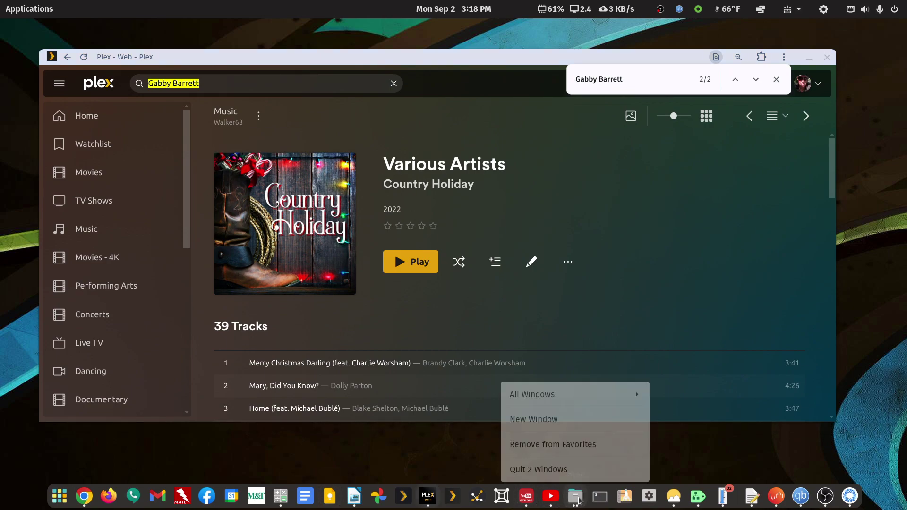
left_click(548, 398)
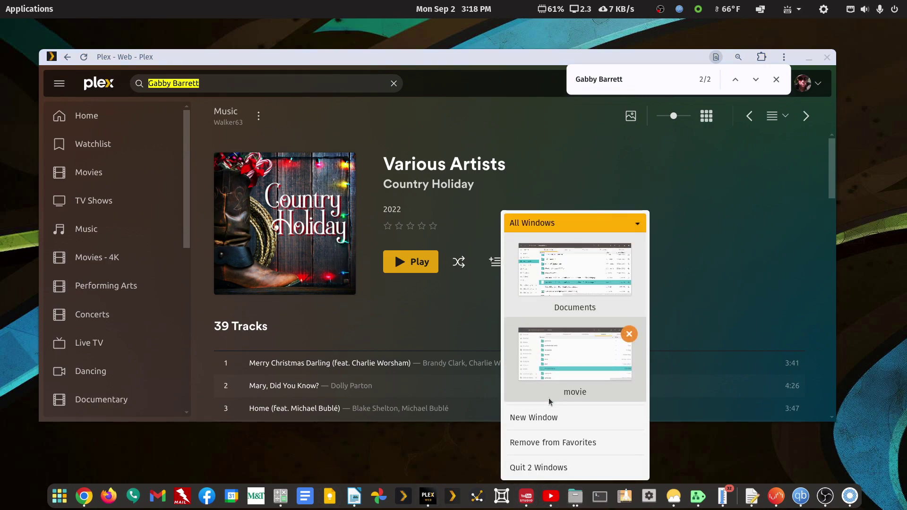
left_click(545, 418)
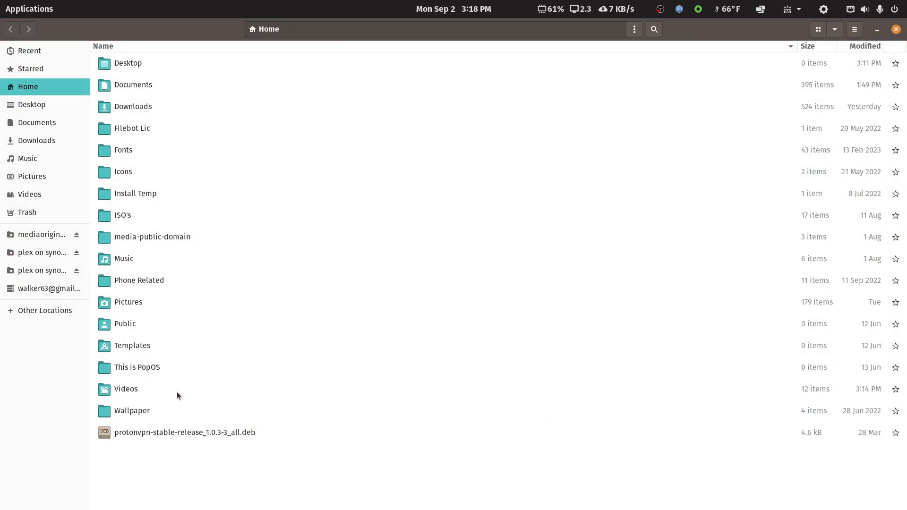
- Browse the SYNO1520 network server to the main-collection folder inside the plex share's music folder
left_click(41, 315)
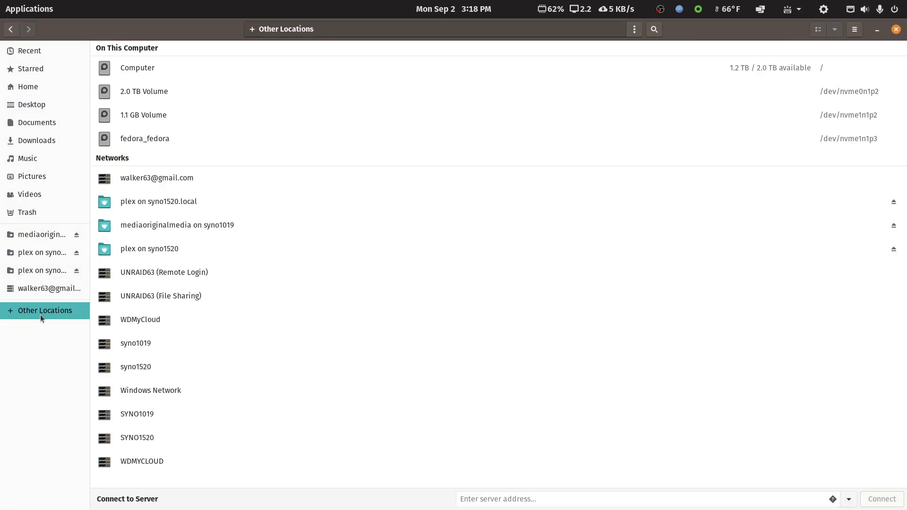
left_click(136, 439)
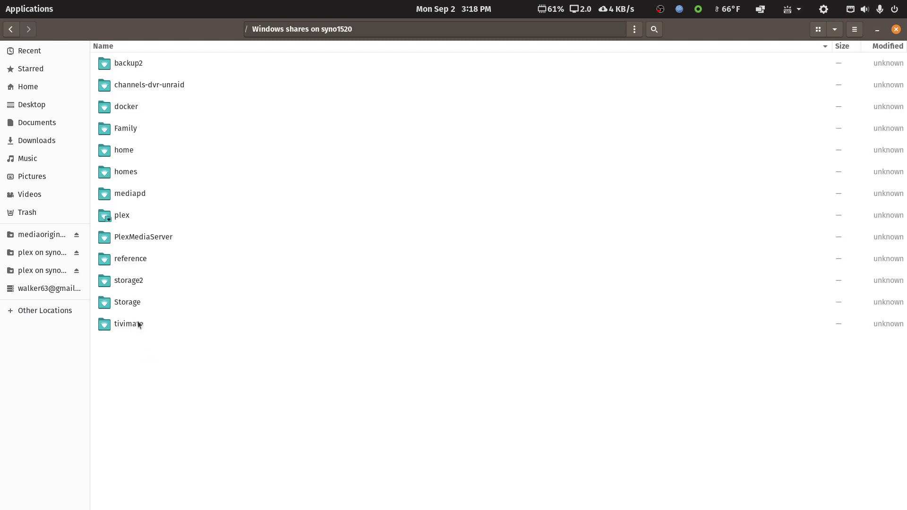
double_click(112, 212)
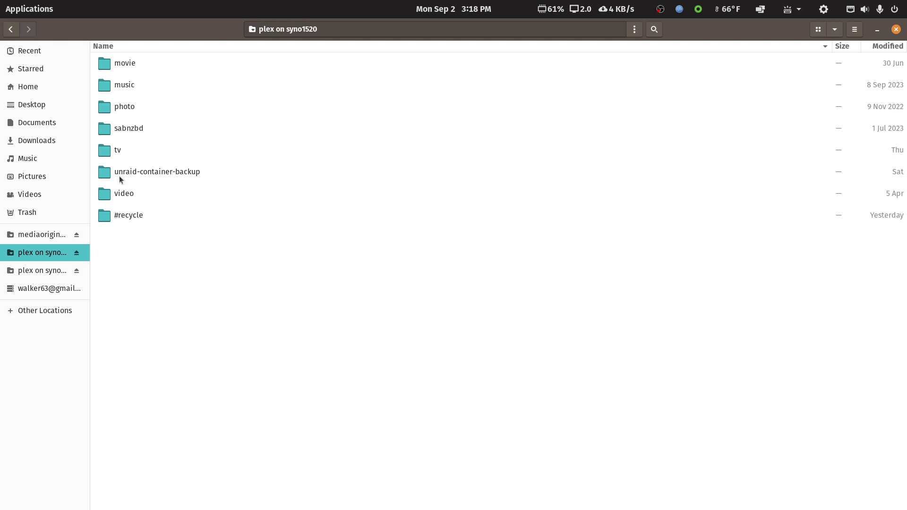
double_click(127, 84)
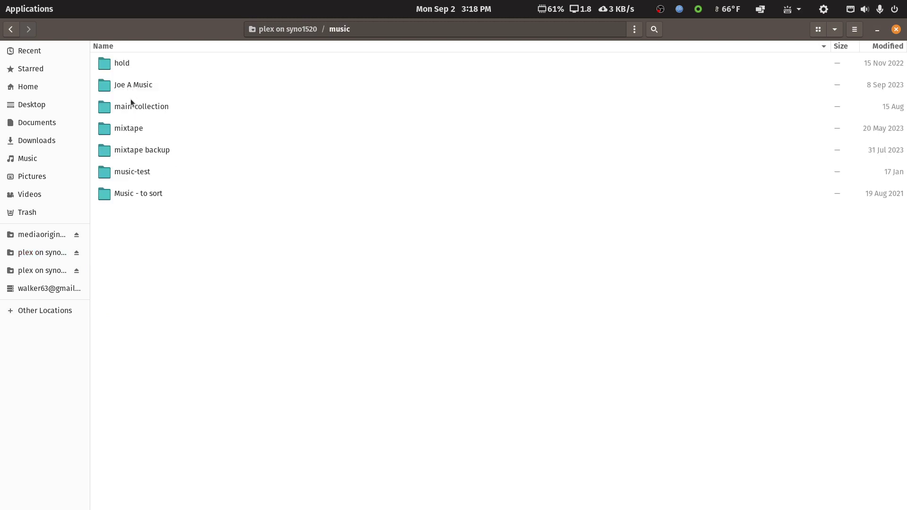
double_click(131, 104)
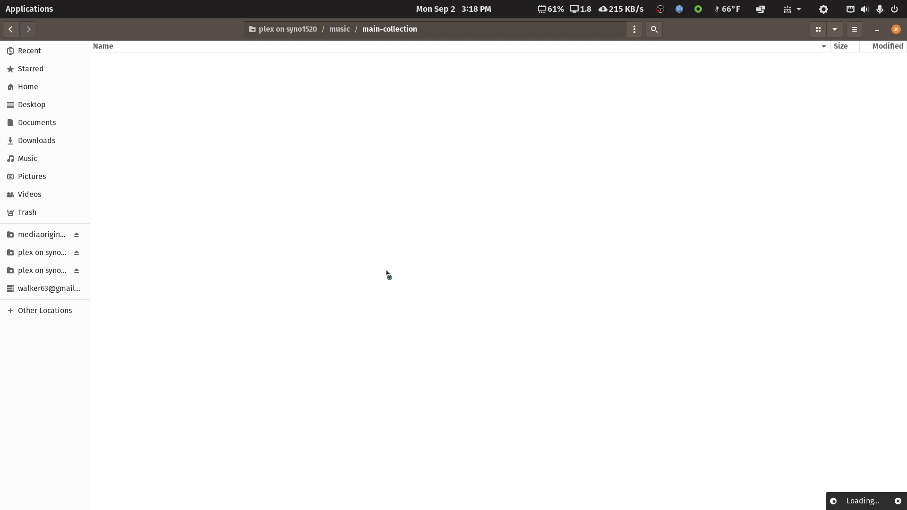
left_click(12, 29)
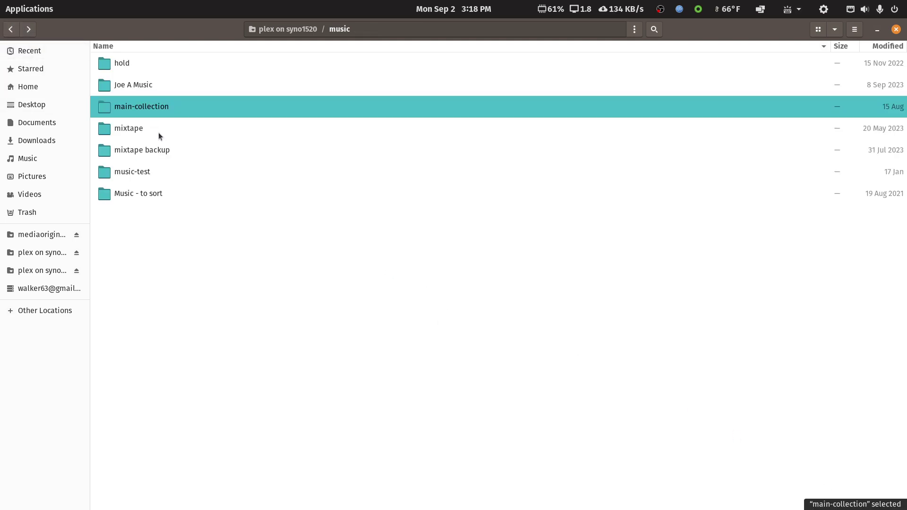
double_click(150, 107)
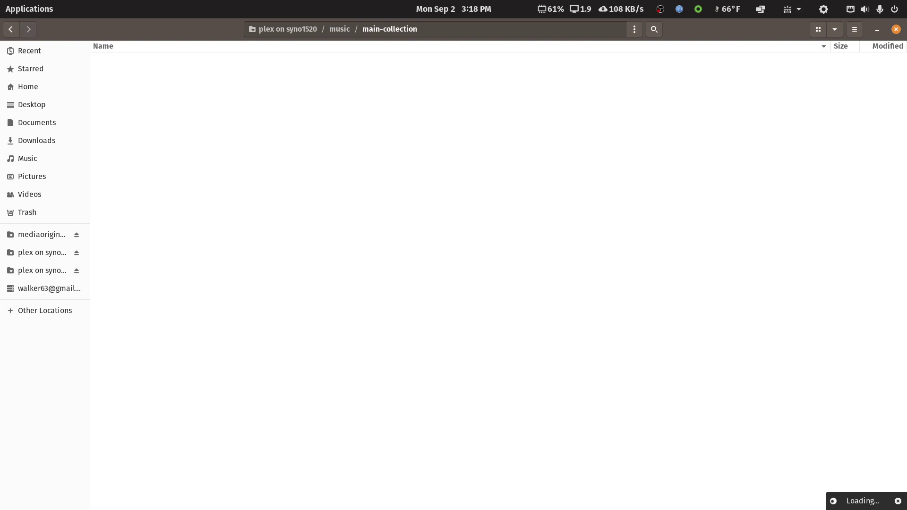
- Open the Country folder within "Various Artists - Compilations by Genre" and look through its album folders
scroll(369, 361, "down", 20)
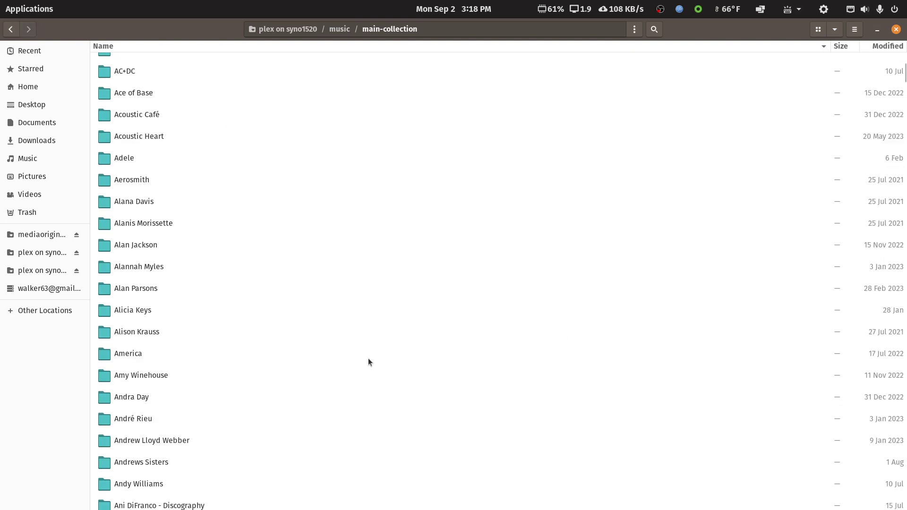
scroll(378, 359, "down", 10)
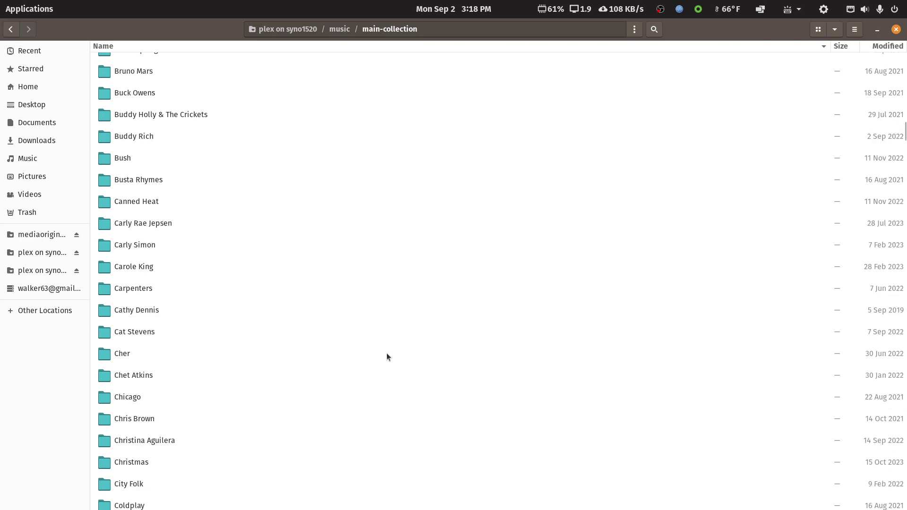
left_click_drag(903, 147, 878, 507)
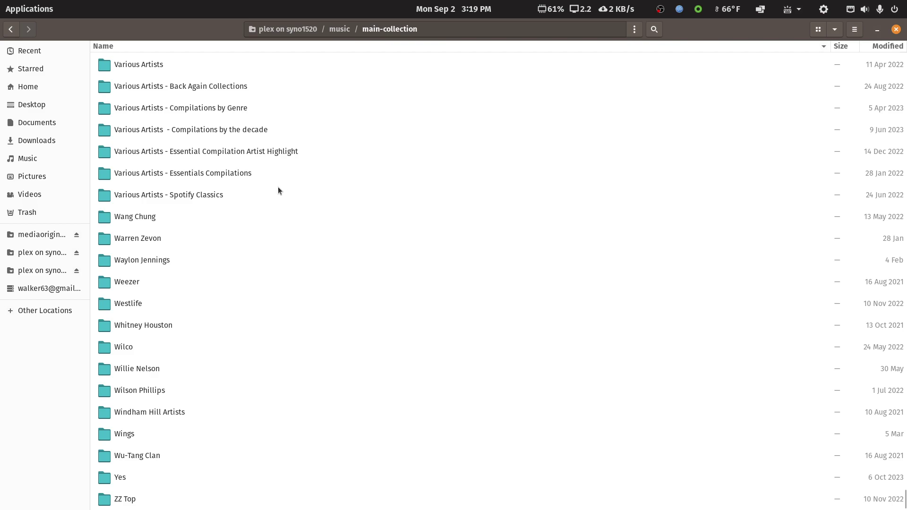
scroll(279, 188, "up", 1)
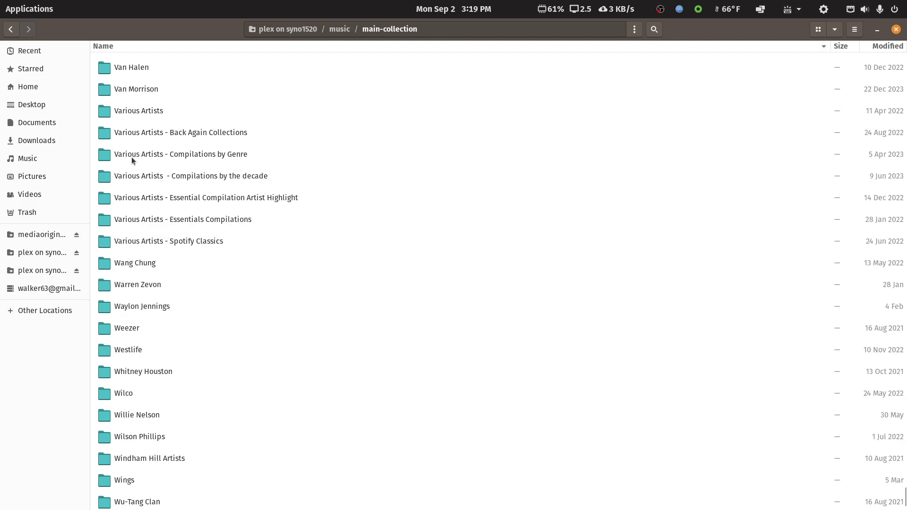
double_click(205, 153)
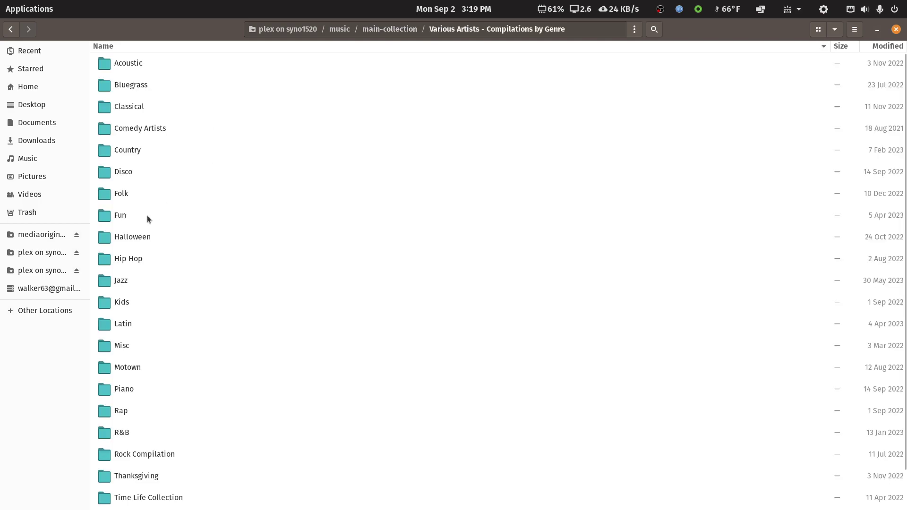
double_click(127, 150)
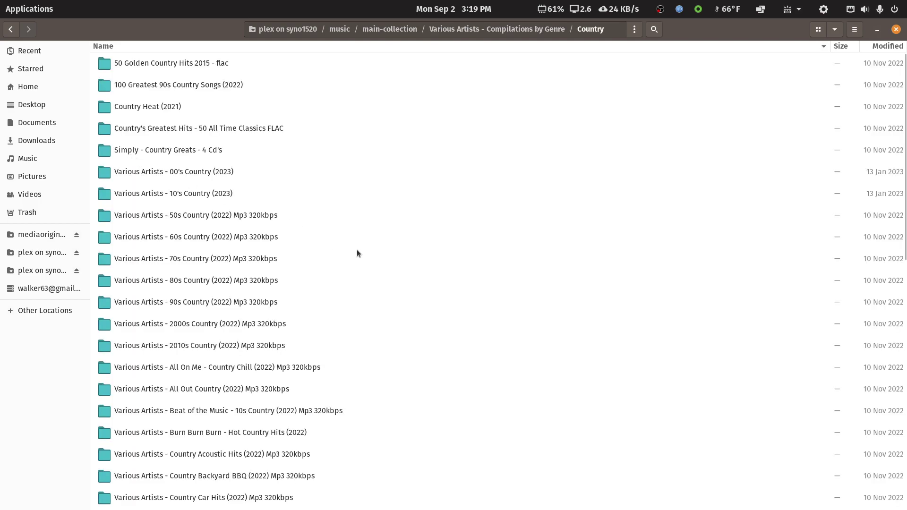
scroll(361, 252, "down", 5)
scroll(361, 254, "down", 8)
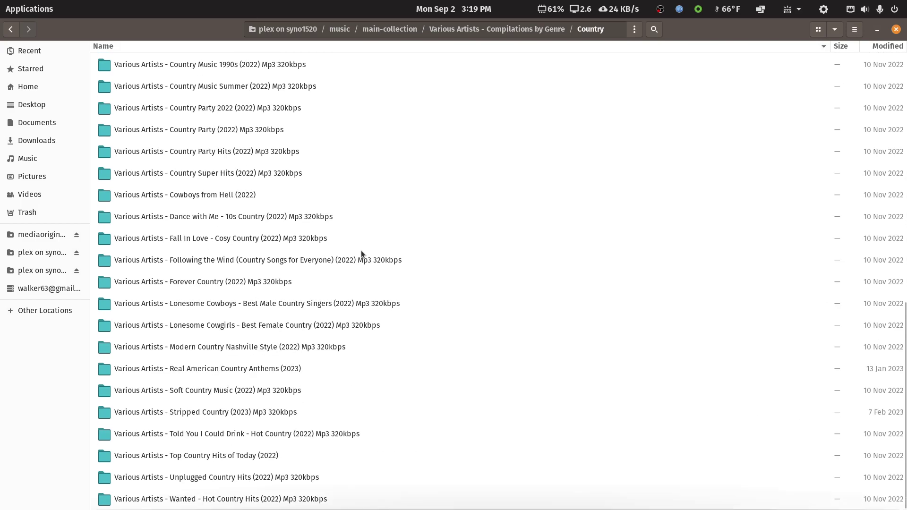
scroll(361, 254, "down", 1)
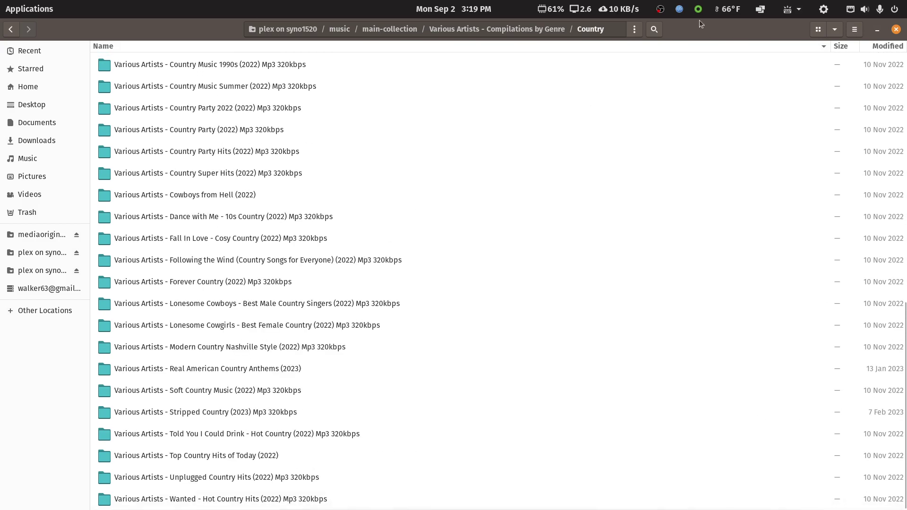
- Restore the file manager to a smaller window and show the Home folder in a second tab
double_click(760, 30)
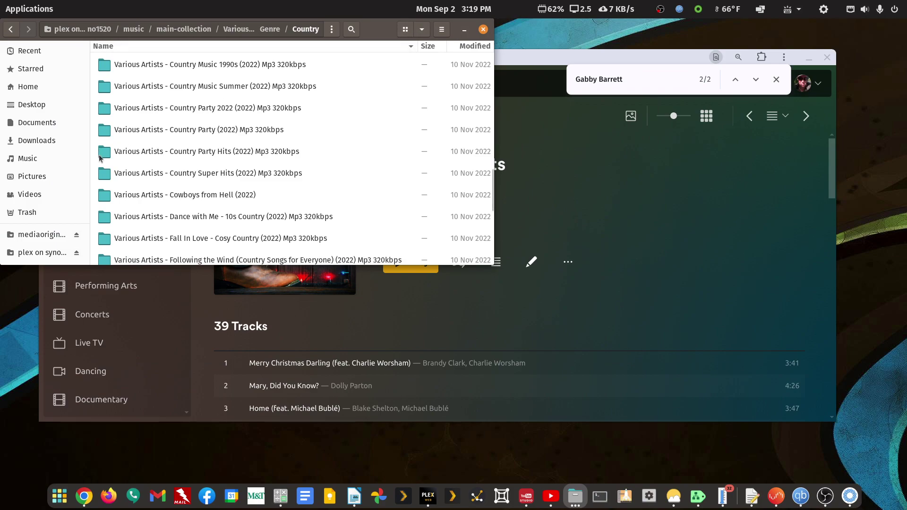
right_click(32, 89)
left_click(38, 125)
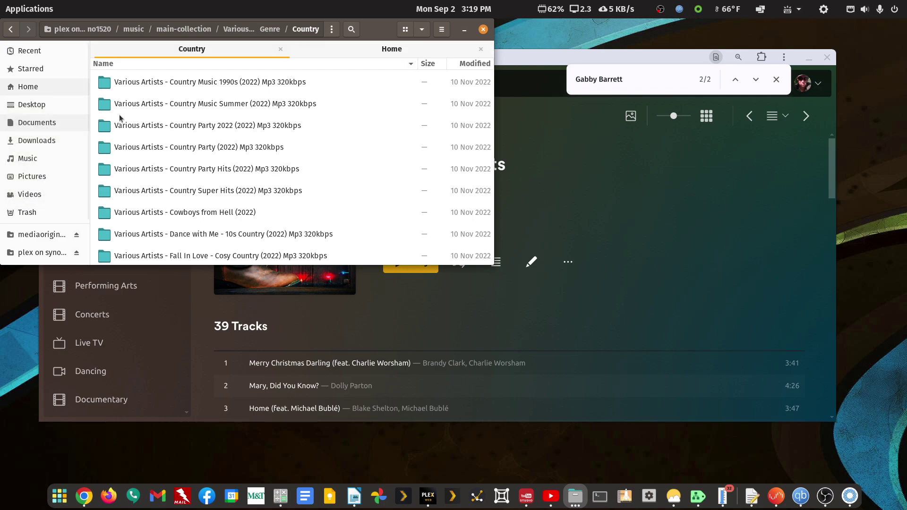
left_click(392, 50)
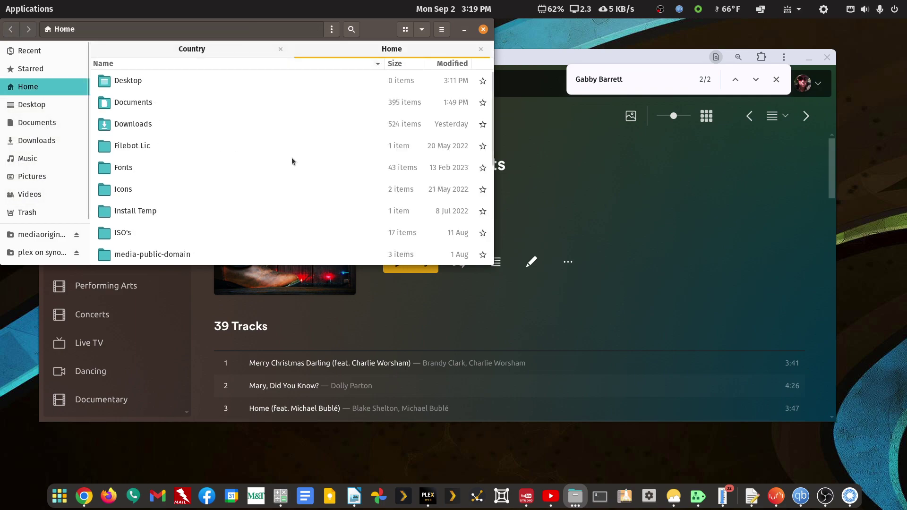
- Create a folder named "Music Test" in the Home folder and open it
left_click(442, 32)
left_click(468, 62)
type("Music")
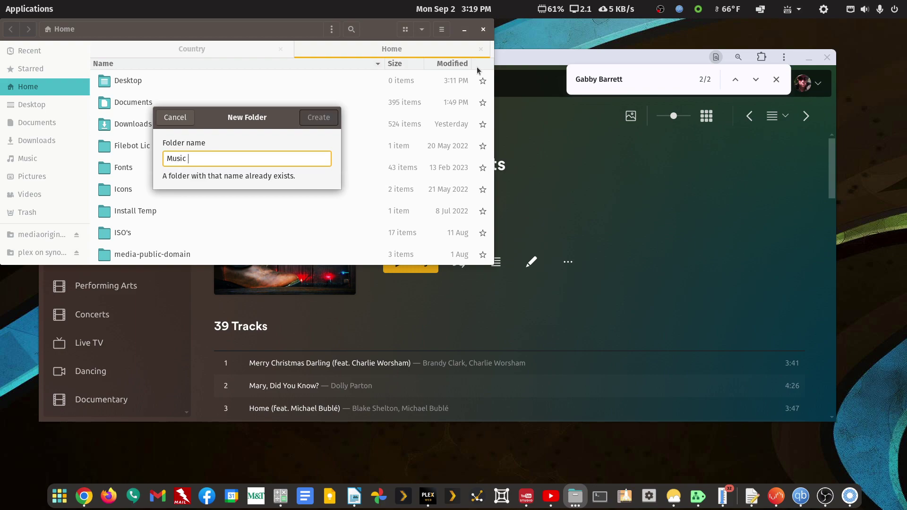
type(" Test")
key("Return")
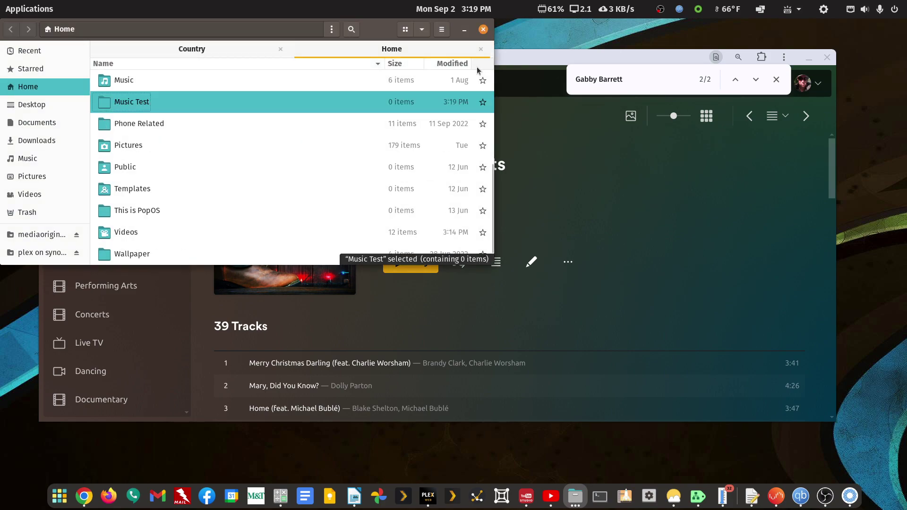
double_click(137, 107)
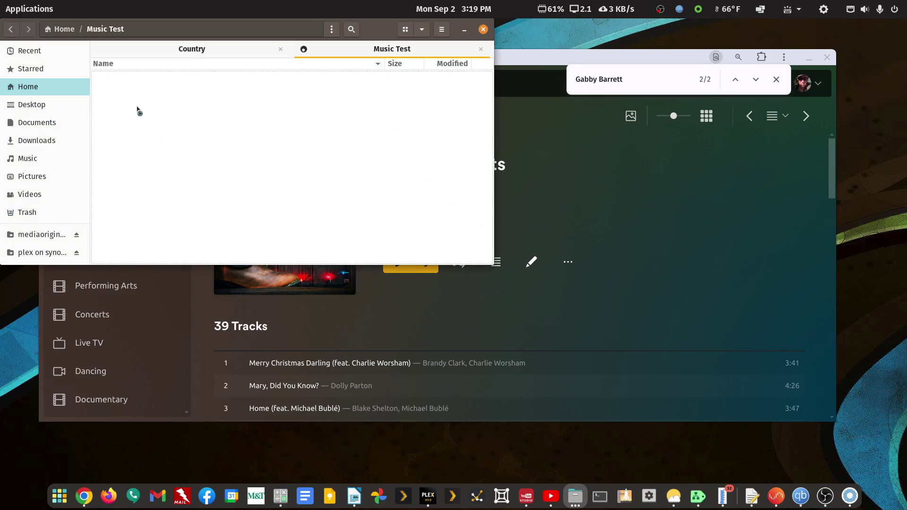
- Copy the "Dance with Me - 10s Country", "Forever Country" and "Stripped Country" album folders from the Country folder
left_click(196, 49)
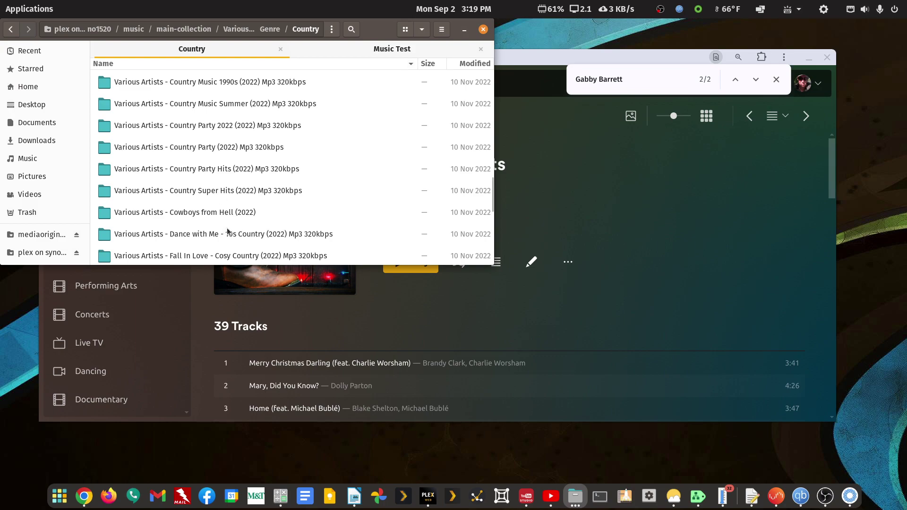
scroll(223, 240, "down", 1)
left_click(214, 207)
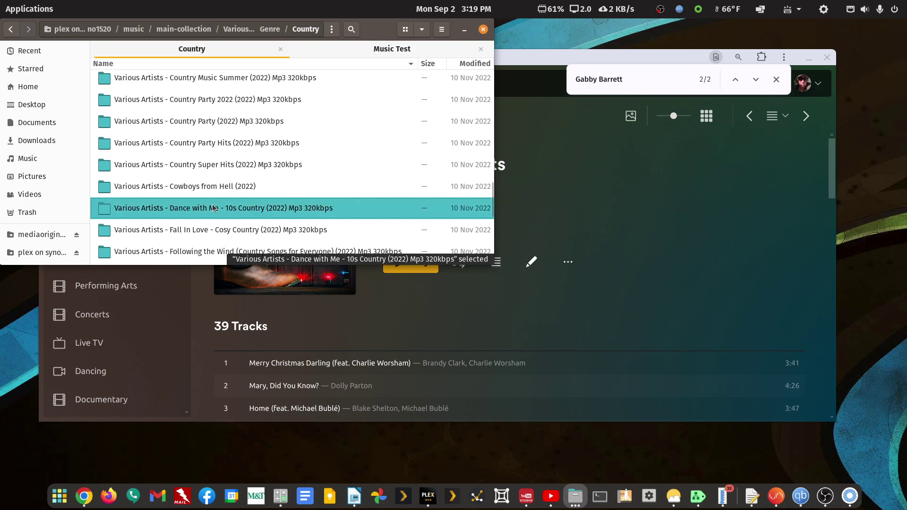
scroll(224, 208, "down", 4)
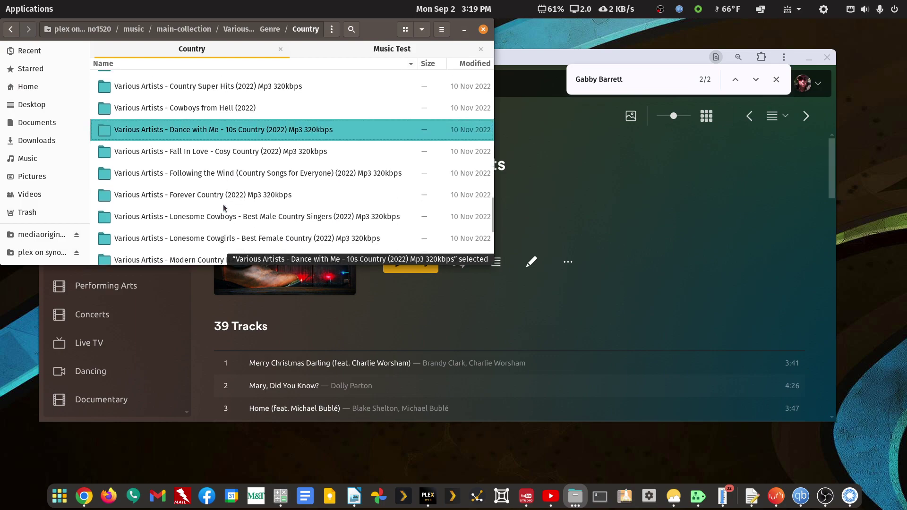
left_click(217, 203, "ctrl")
scroll(217, 204, "down", 5)
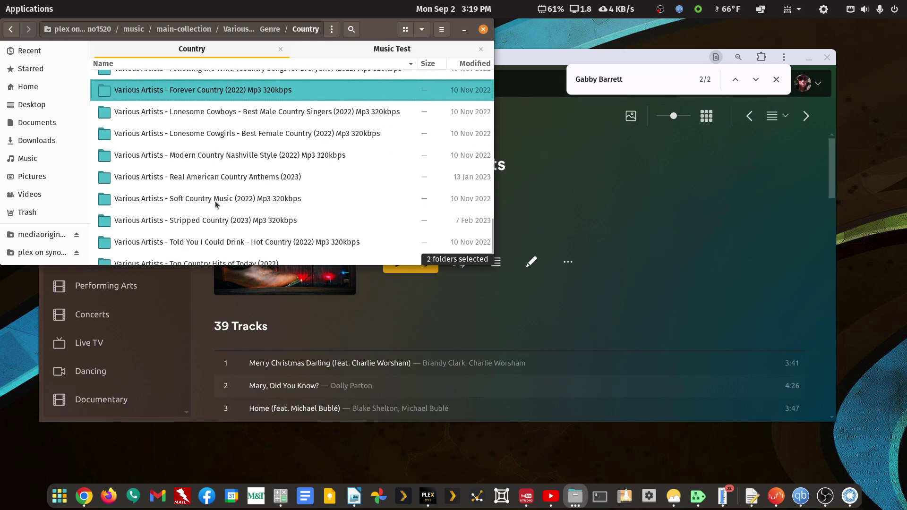
left_click(211, 219, "ctrl")
right_click(210, 218)
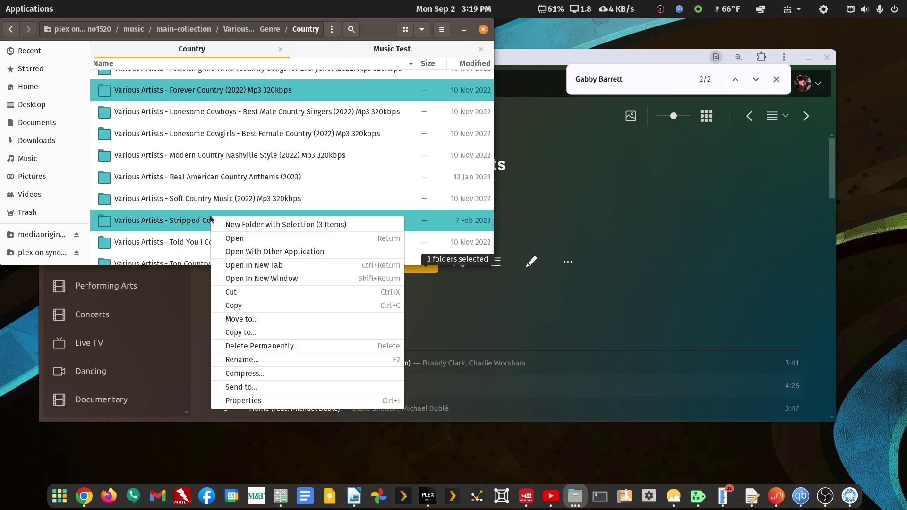
left_click(235, 306)
- Paste the copied album folders into the Music Test folder and minimize the browser window behind the file manager
left_click(392, 49)
right_click(172, 159)
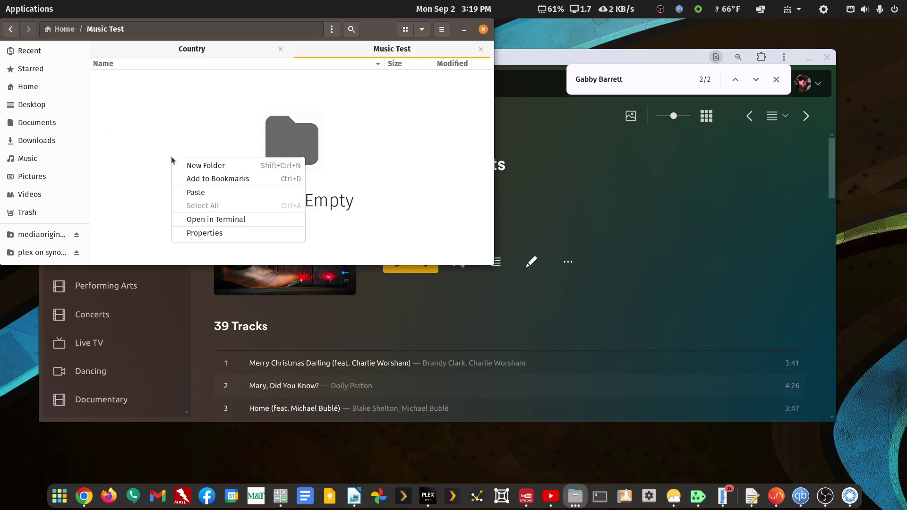
left_click(196, 192)
left_click(795, 56)
left_click(809, 57)
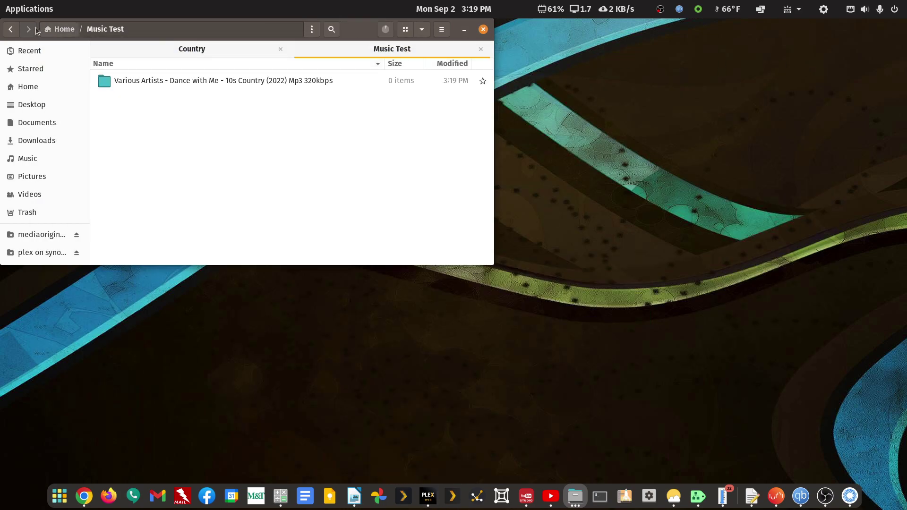
- Search the installed applications for "mus" and launch MusicBrainz Picard
left_click(17, 9)
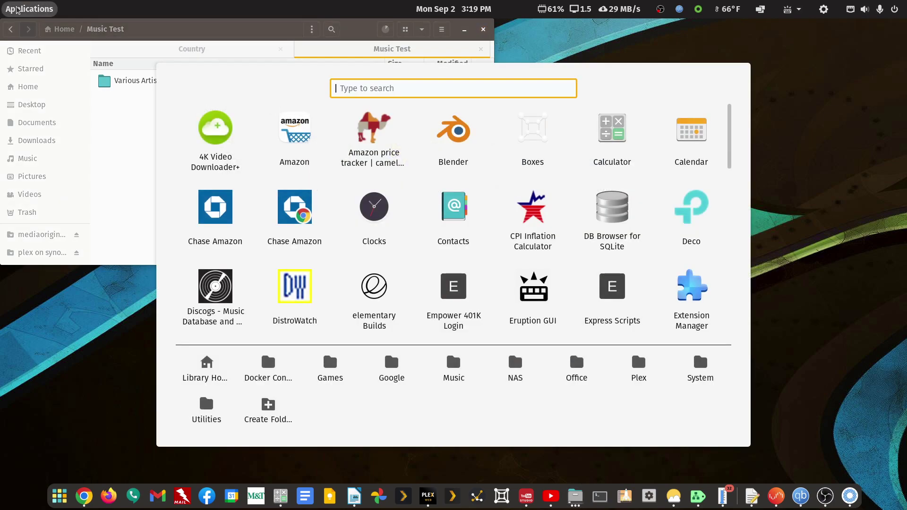
type("mus")
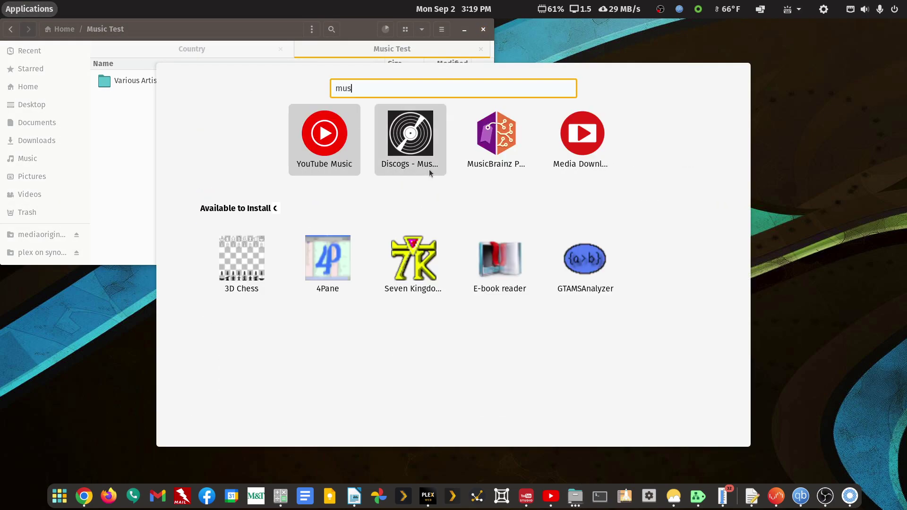
left_click(502, 142)
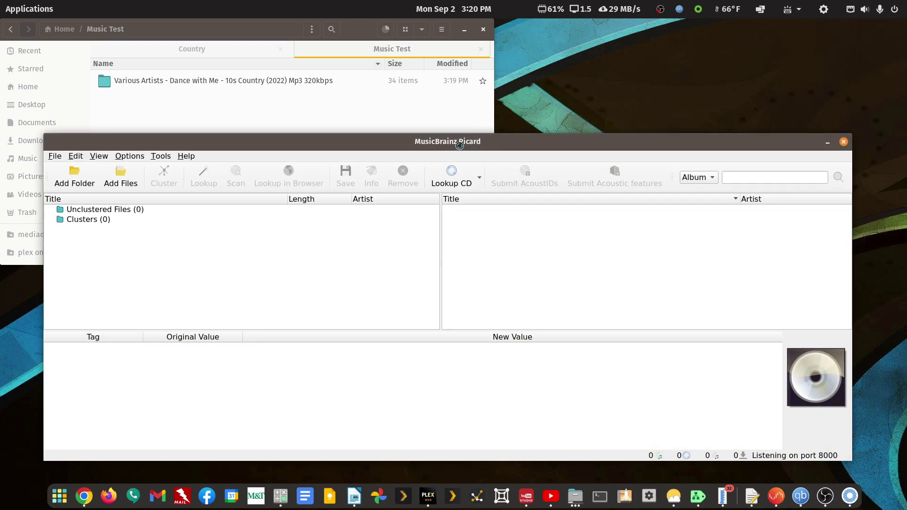
- Return to the Music Test folder in the file manager and check the progress of the copy operation
left_click(345, 36)
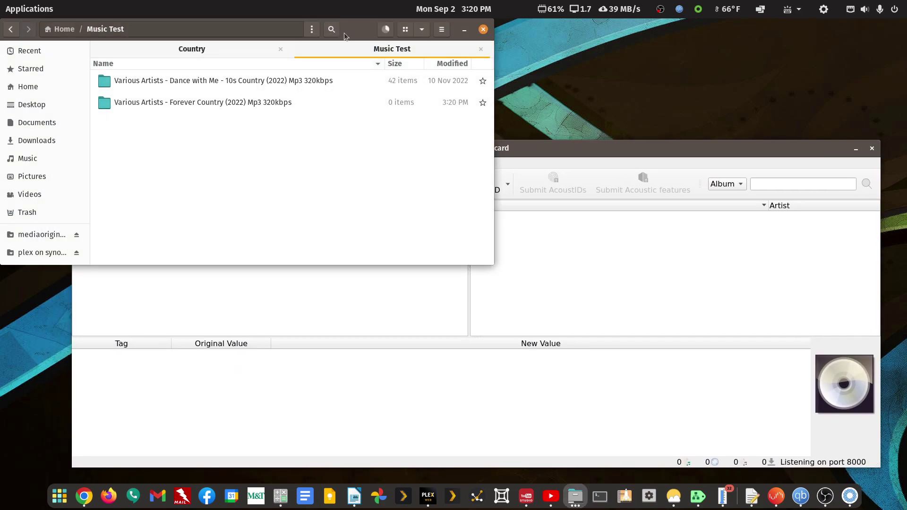
left_click(386, 31)
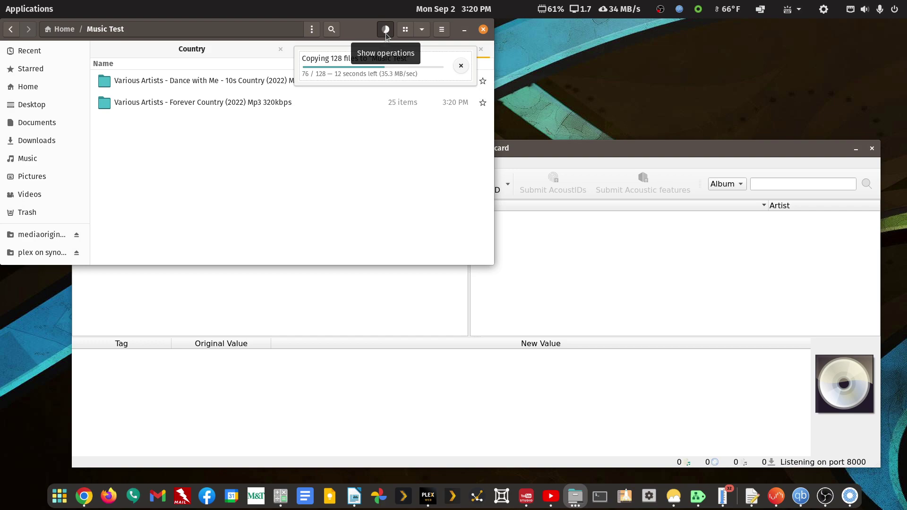
left_click(386, 33)
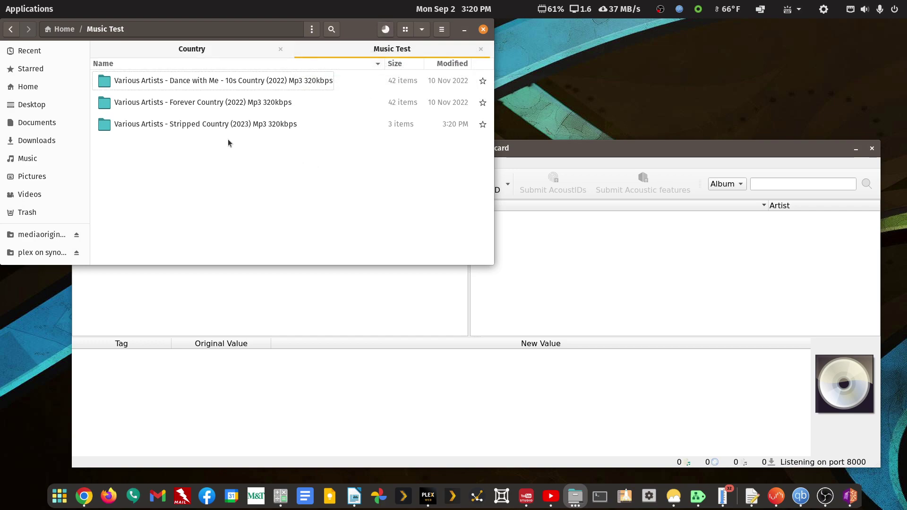
- Select all three album folders in Music Test and load them into MusicBrainz Picard as unclustered files
left_click(231, 125)
left_click(241, 102)
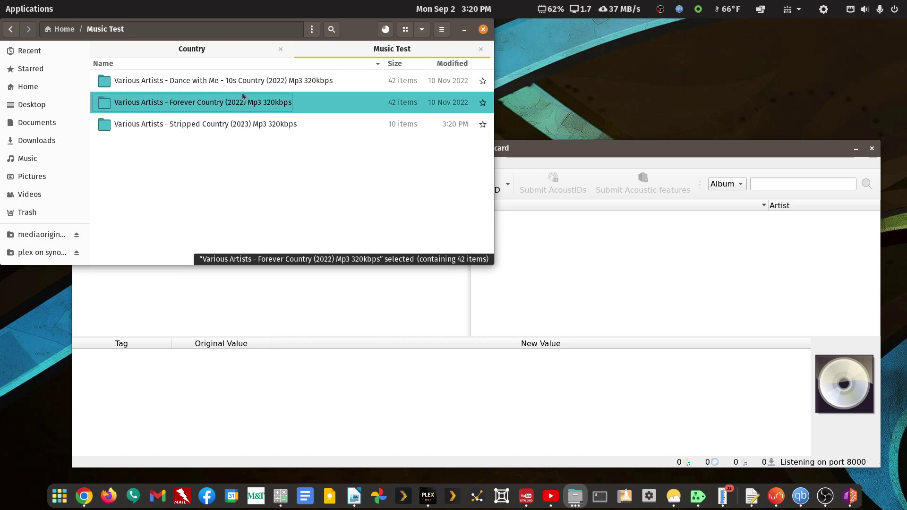
left_click(249, 83)
left_click(247, 102, "shift")
left_click(247, 124, "shift")
left_click_drag(247, 124, 267, 303)
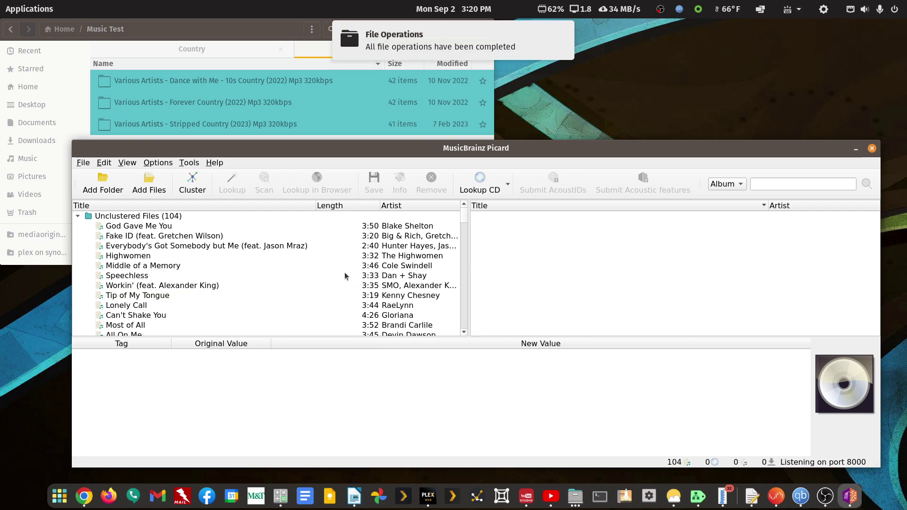
- Cluster the loaded files into albums and maximize the Picard window with the "Dance with Me - 10s Country" cluster selected
left_click(564, 34)
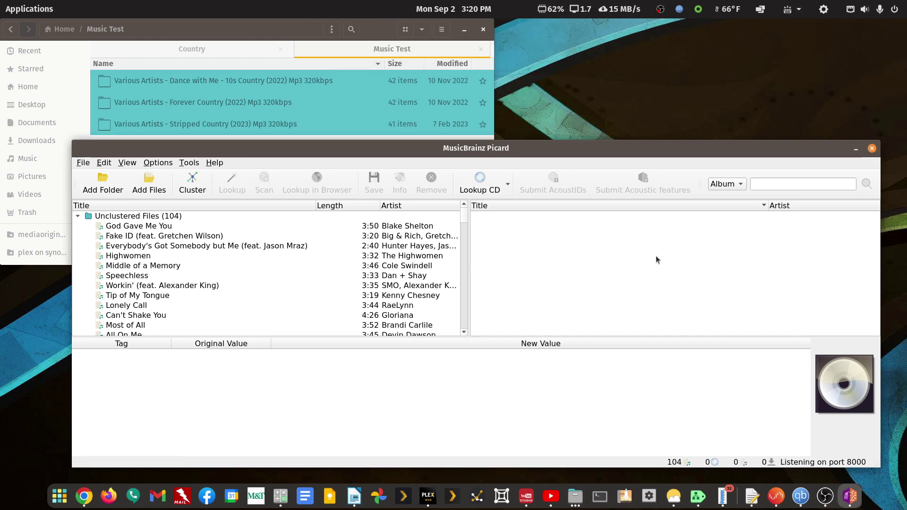
left_click(191, 187)
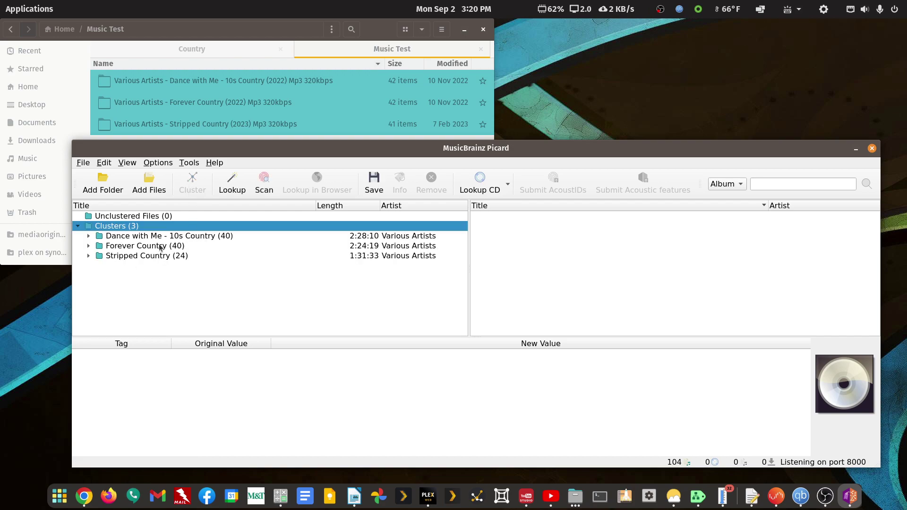
left_click(163, 236)
double_click(348, 151)
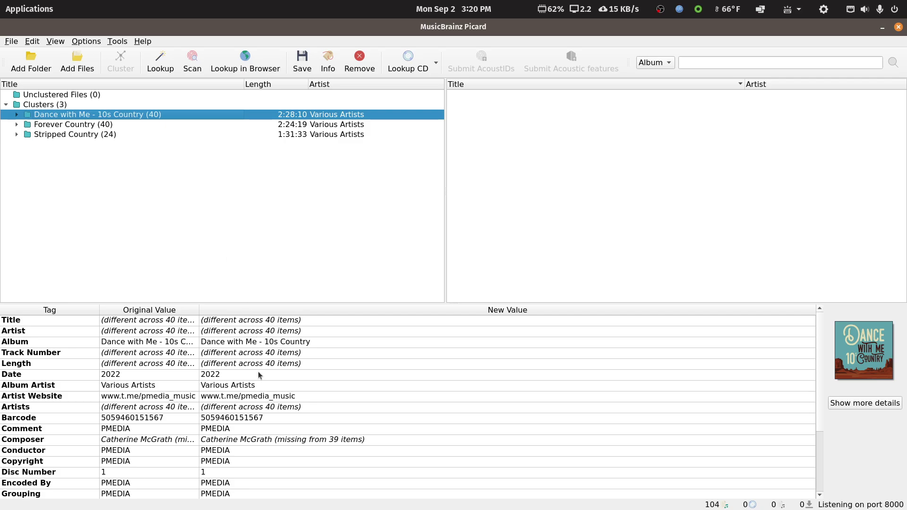
- Compare the album tags and cover art of the "Dance with Me - 10s Country", "Forever Country" and "Stripped Country" clusters
left_click(219, 344)
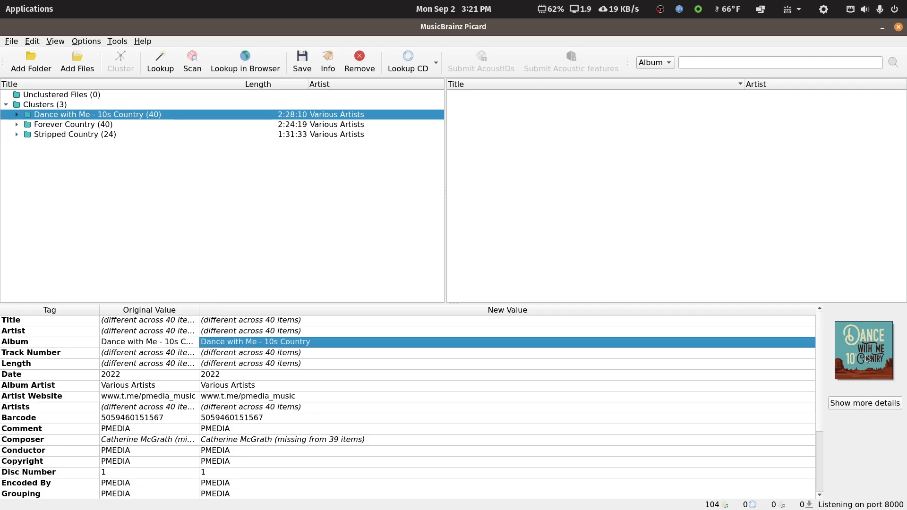
mouse_move(869, 360)
left_click(74, 126)
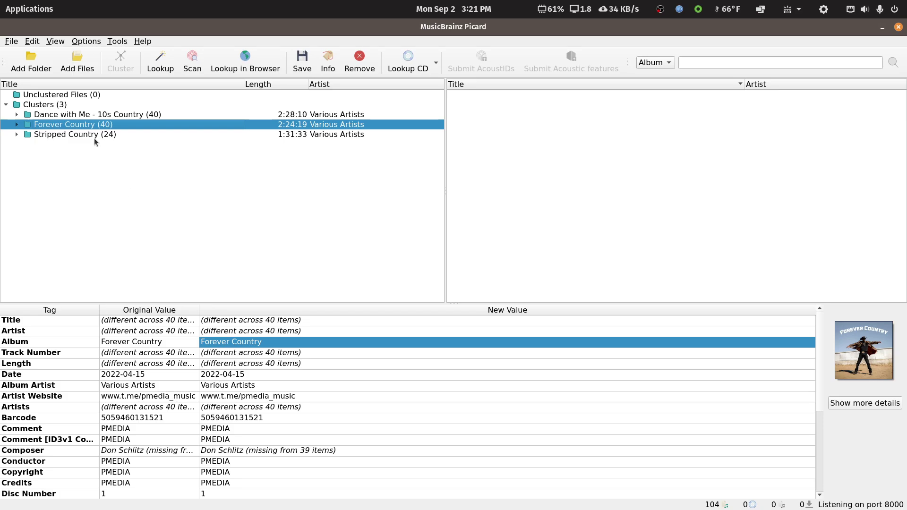
left_click(101, 115)
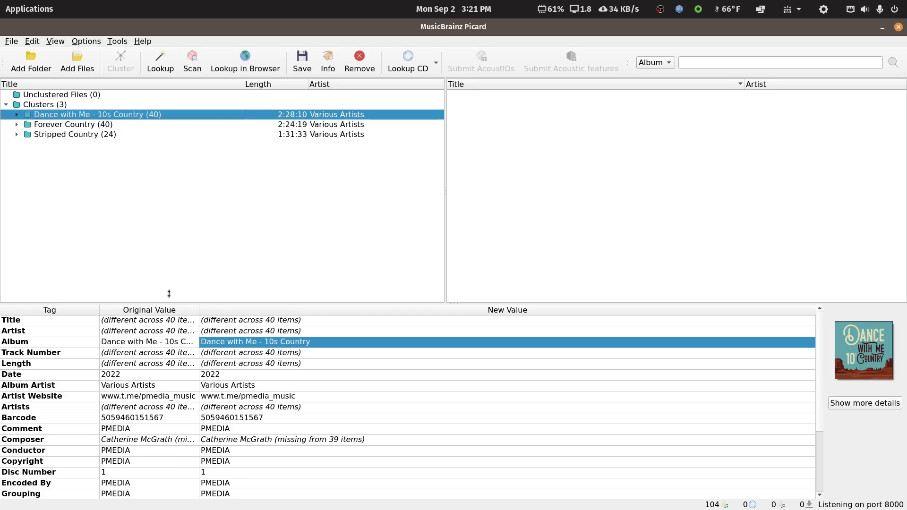
left_click(105, 126)
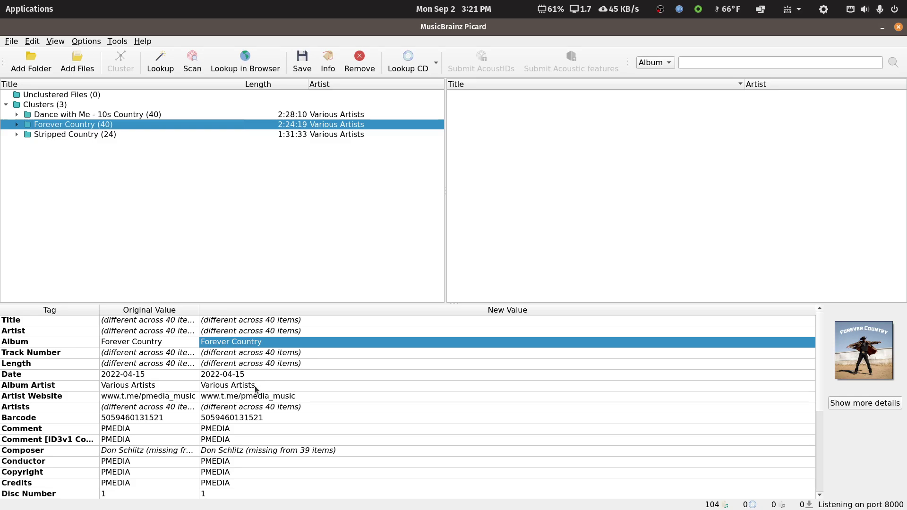
left_click(60, 134)
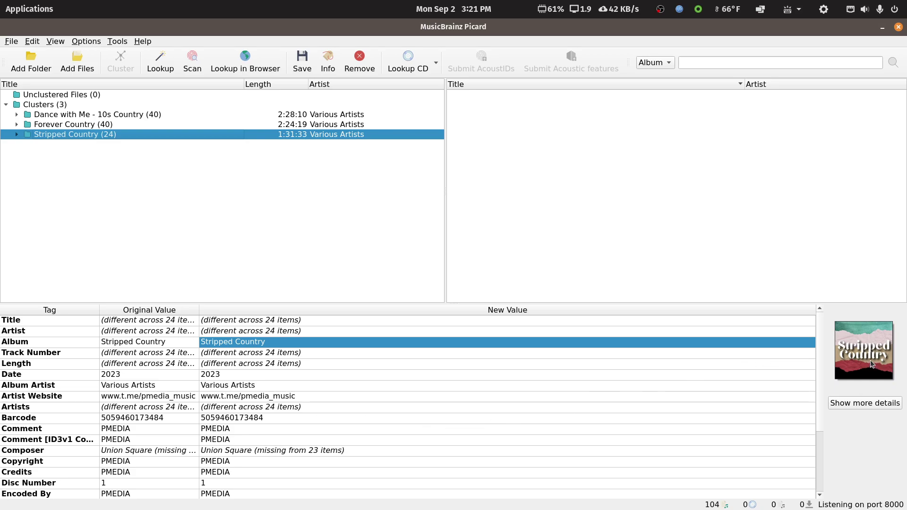
- Expand the "Dance with Me - 10s Country" cluster and examine the tags of several tracks, ending on the Artist tag of "Most of All"
left_click(28, 116)
left_click(17, 114)
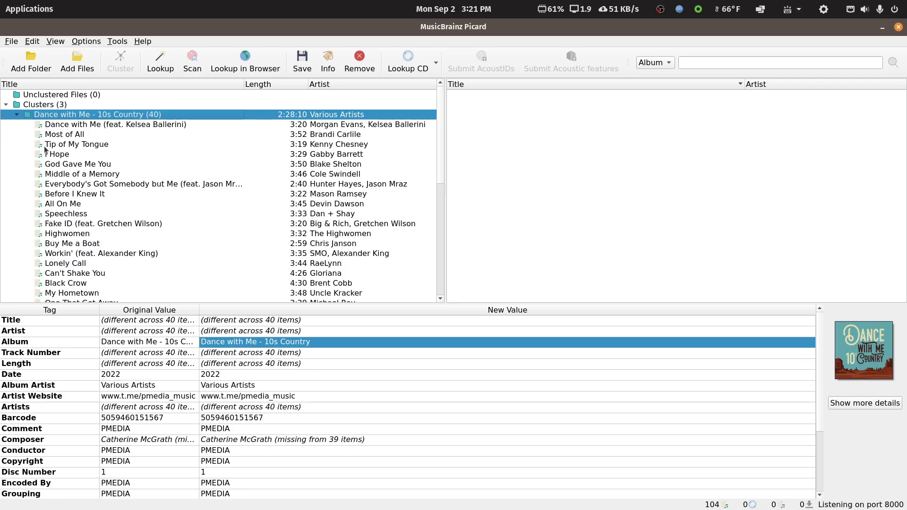
left_click(66, 127)
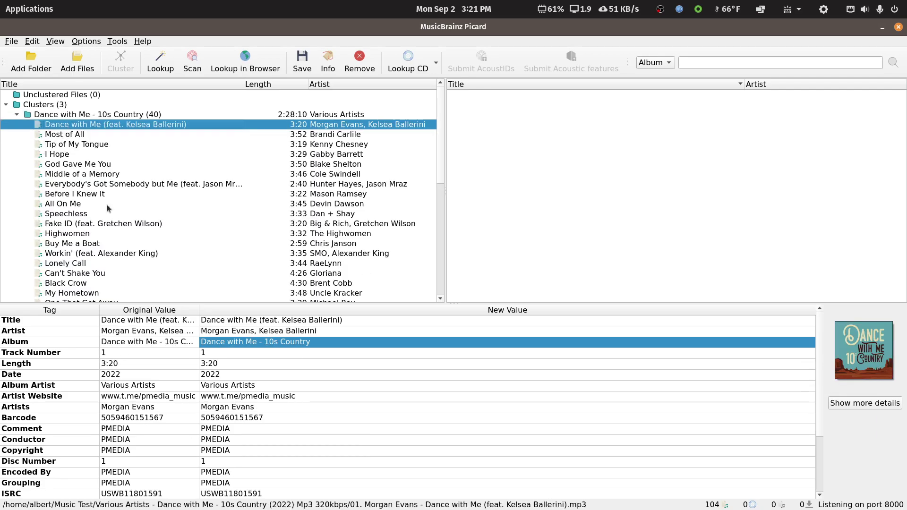
left_click(93, 166)
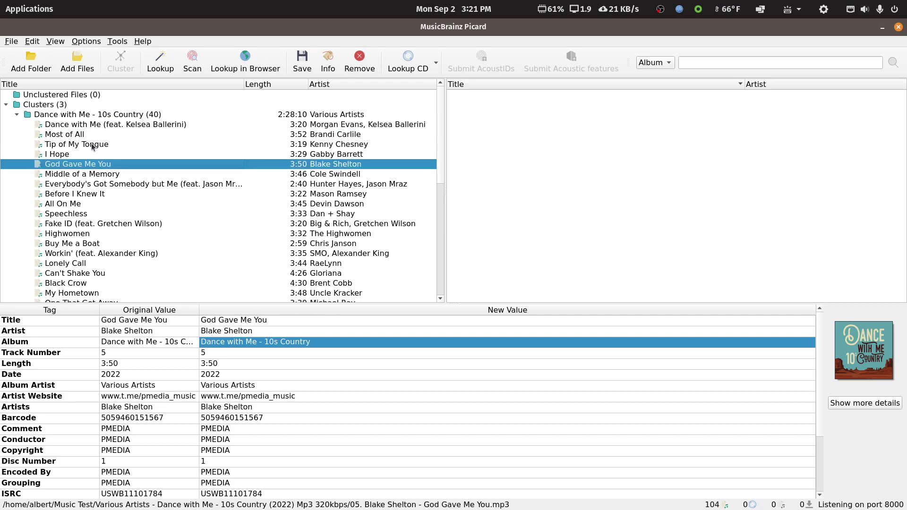
left_click(93, 146)
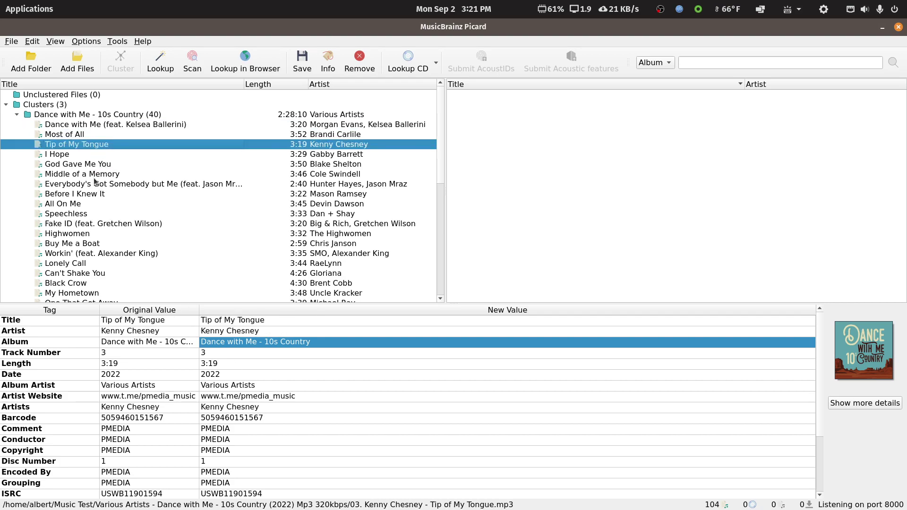
left_click(93, 127)
left_click(86, 137)
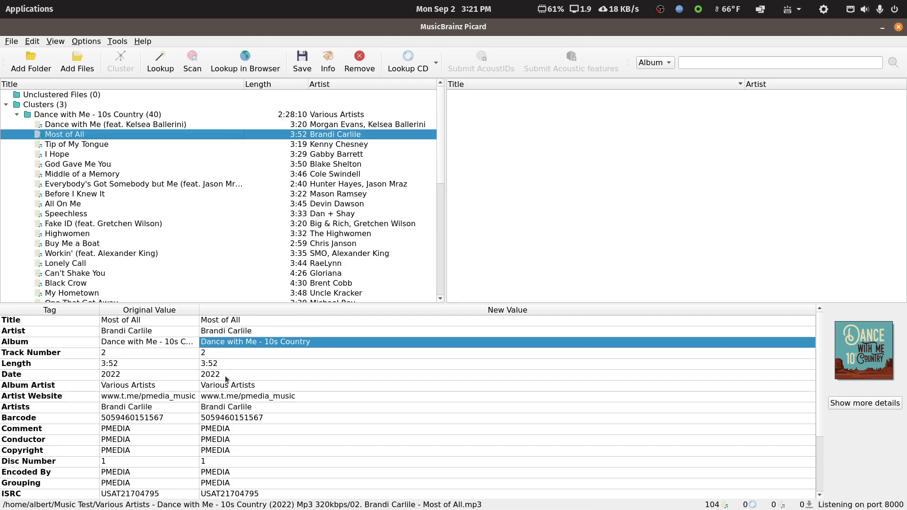
left_click(253, 333)
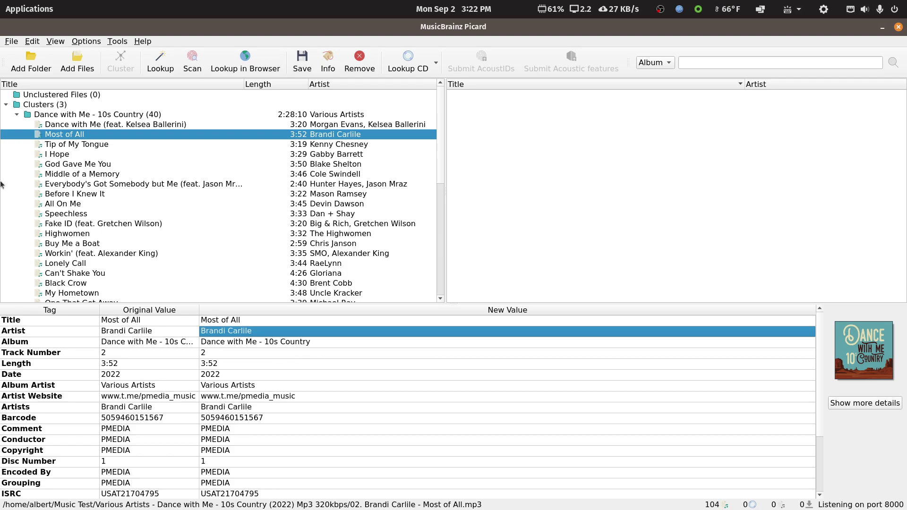
- Collapse the "Dance with Me - 10s Country" cluster and examine its Album Artist tag
left_click(16, 114)
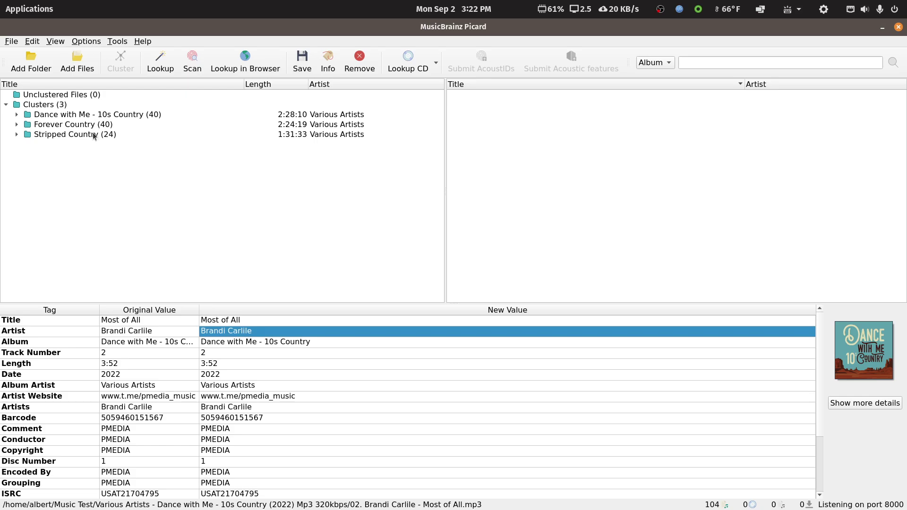
left_click(112, 116)
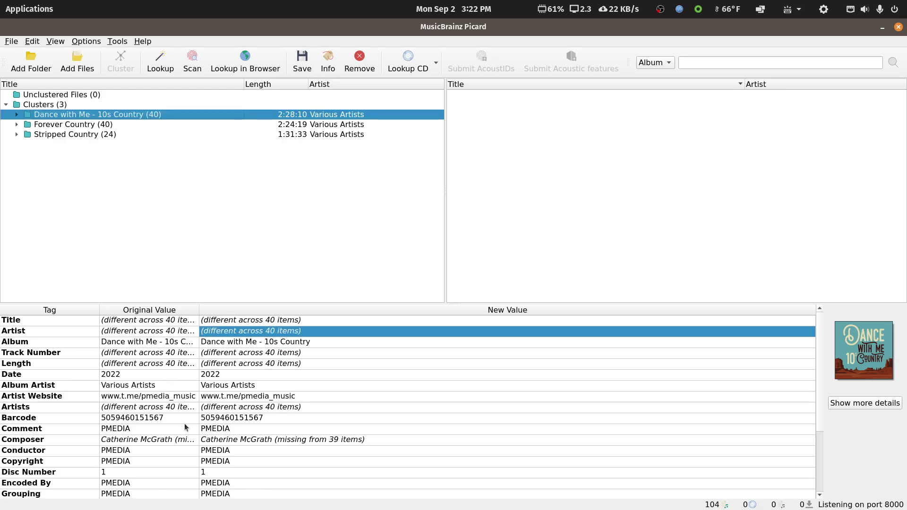
left_click(238, 387)
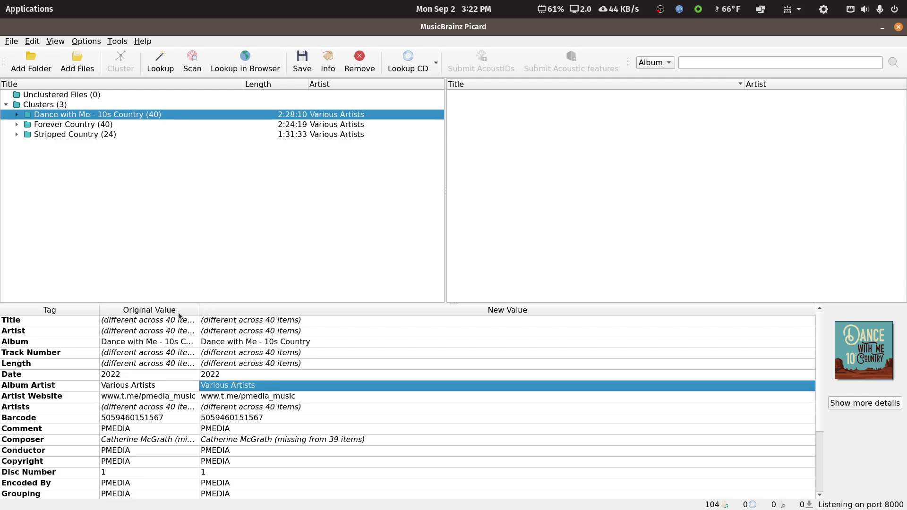
- Expand the "Forever Country" cluster and look through its tracks and their artists
left_click(72, 124)
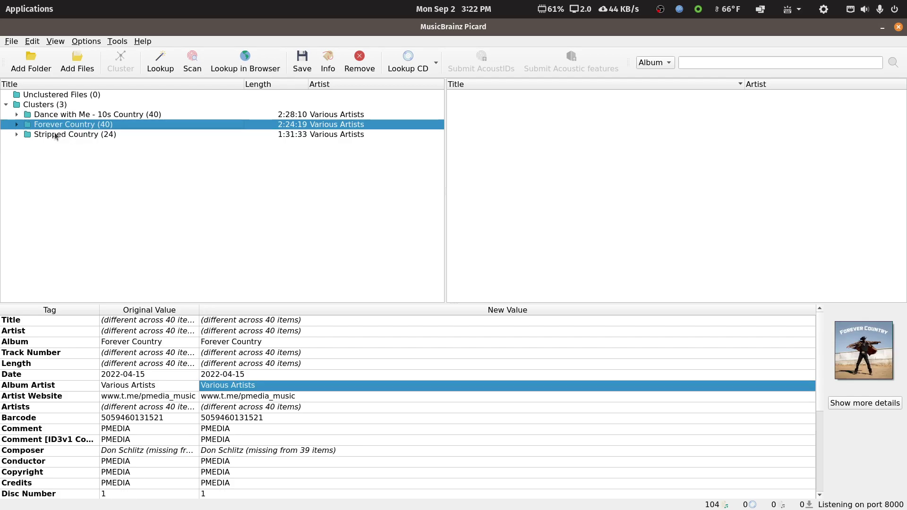
left_click(17, 124)
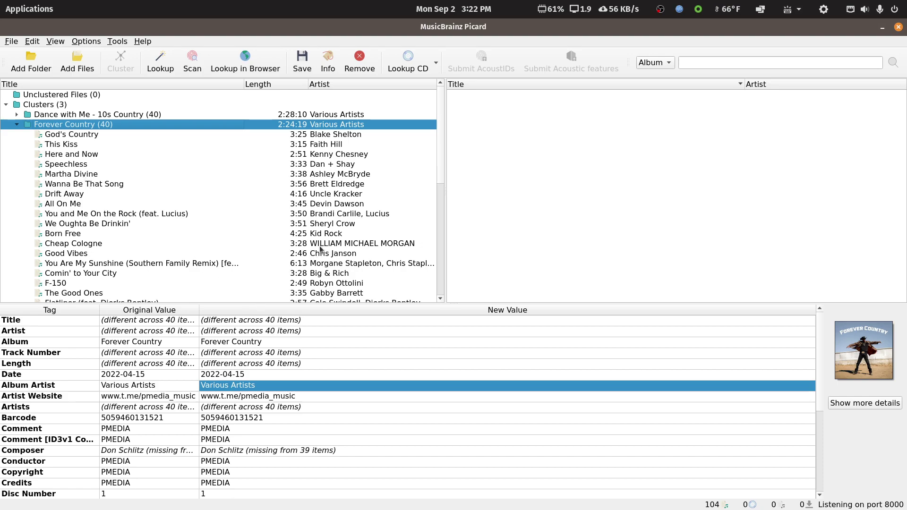
scroll(323, 235, "down", 3)
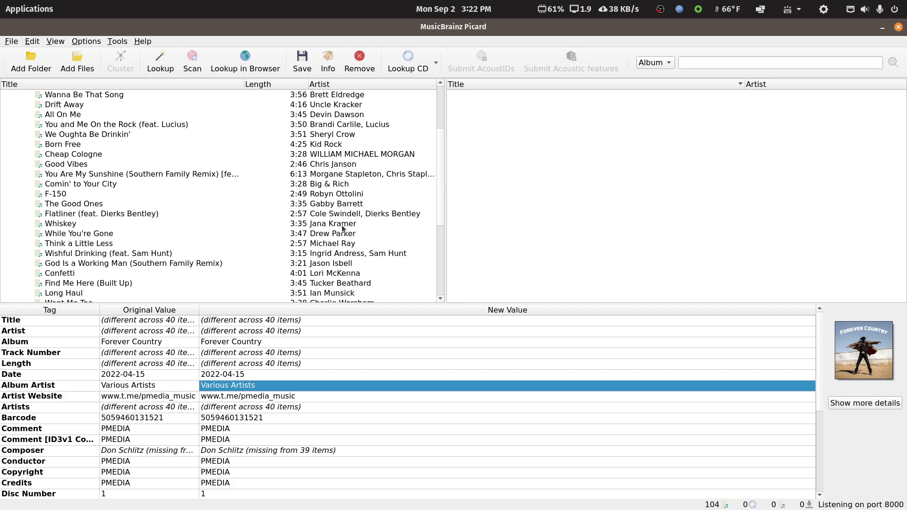
- Open the file info of the "F-150" track, copy the artist name Robyn Ottolini from its filename and close the info
double_click(345, 197)
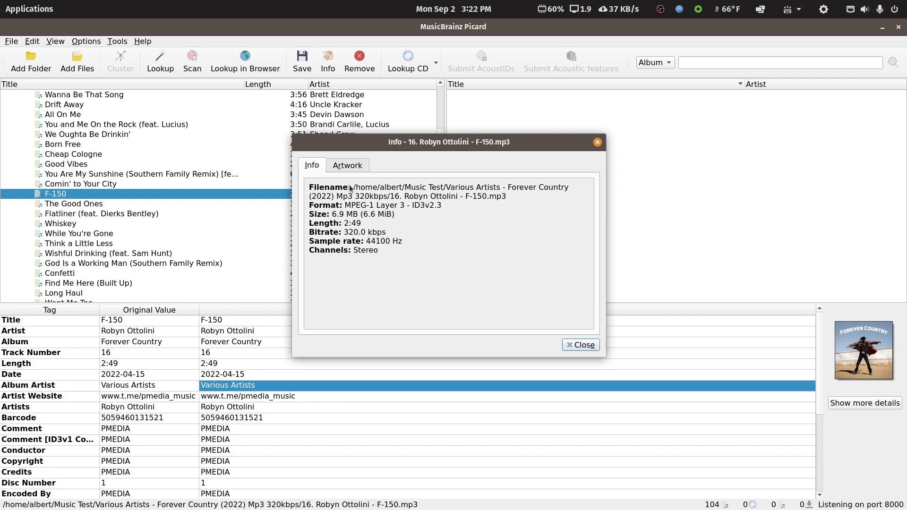
left_click_drag(405, 197, 457, 199)
key("ctrl+c")
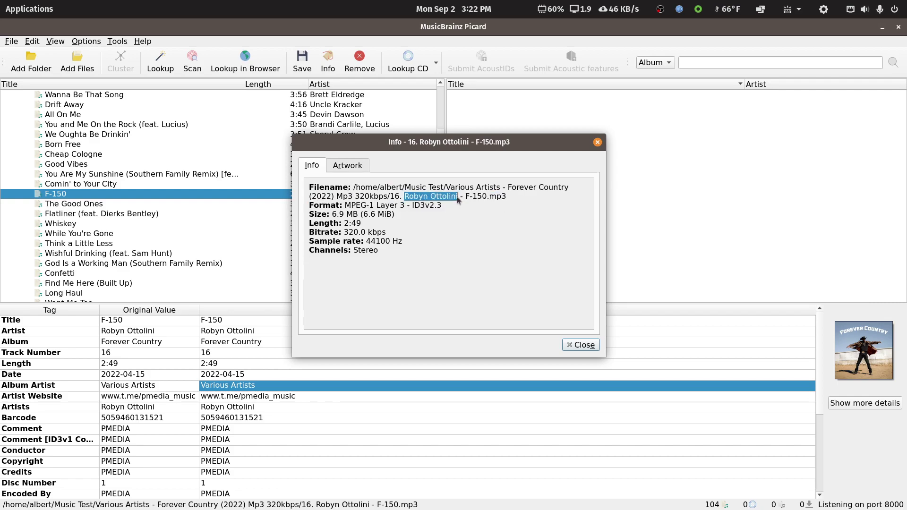
left_click(584, 345)
scroll(218, 266, "up", 3)
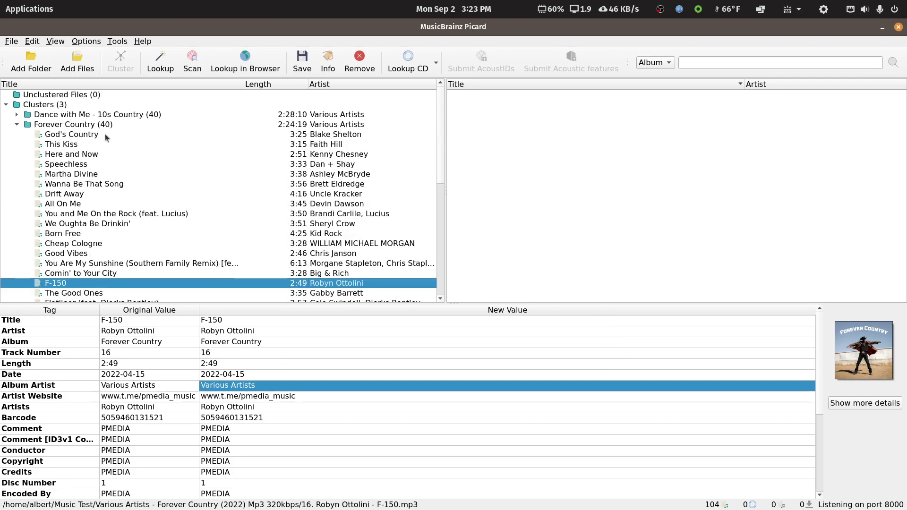
- Switch to Plex and search the library for the copied artist name "Robyn Ottolini"
double_click(645, 27)
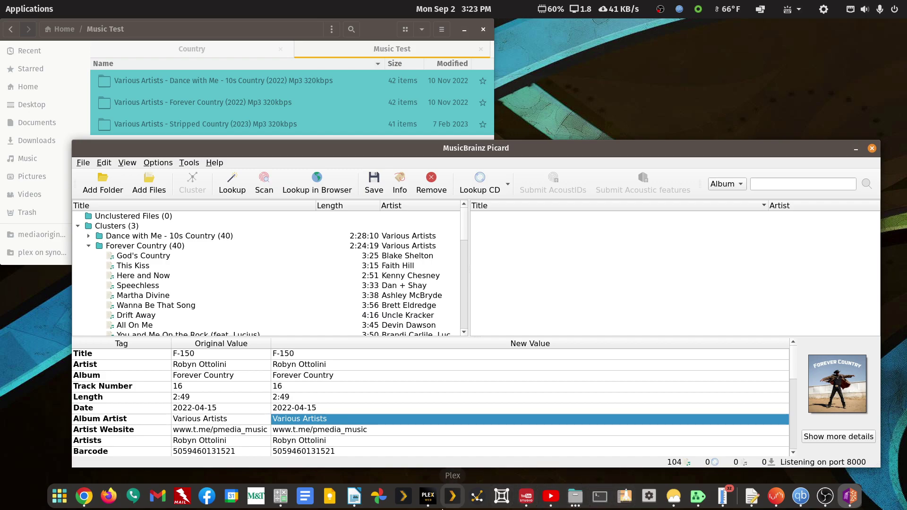
left_click(428, 496)
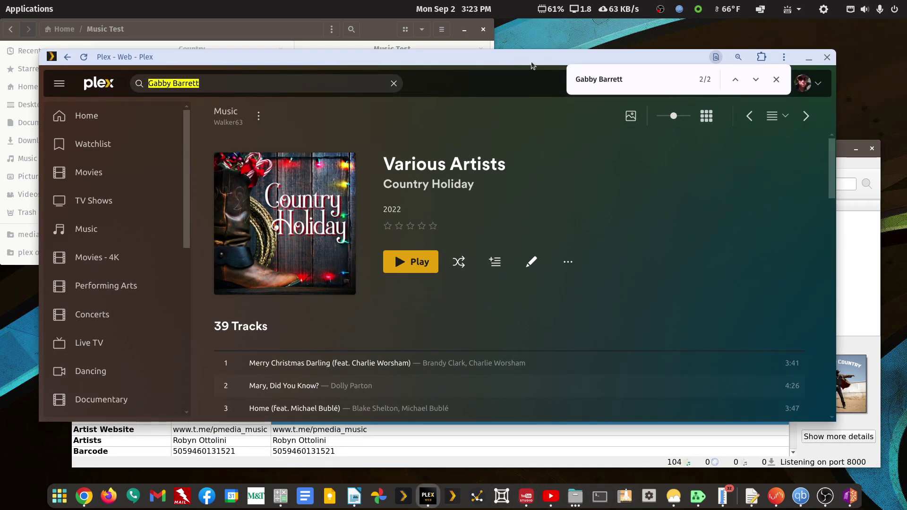
double_click(530, 63)
left_click(191, 53)
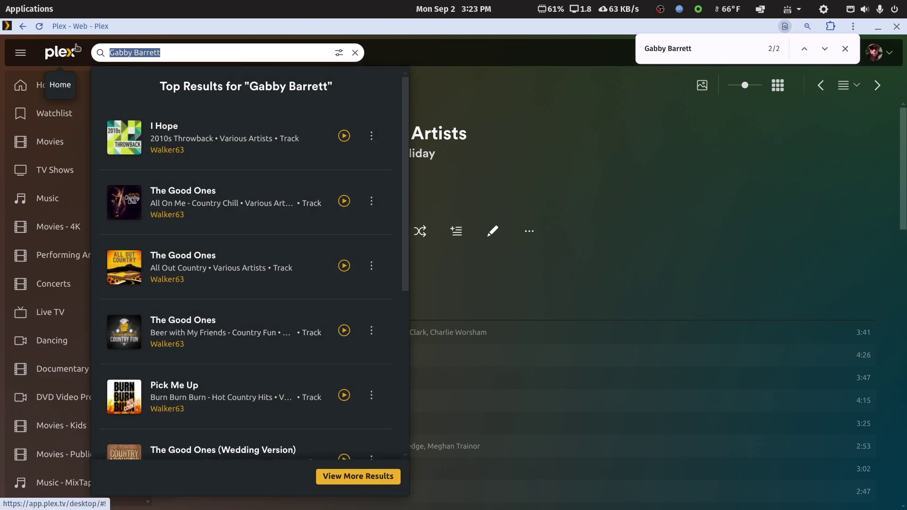
key("ctrl+v")
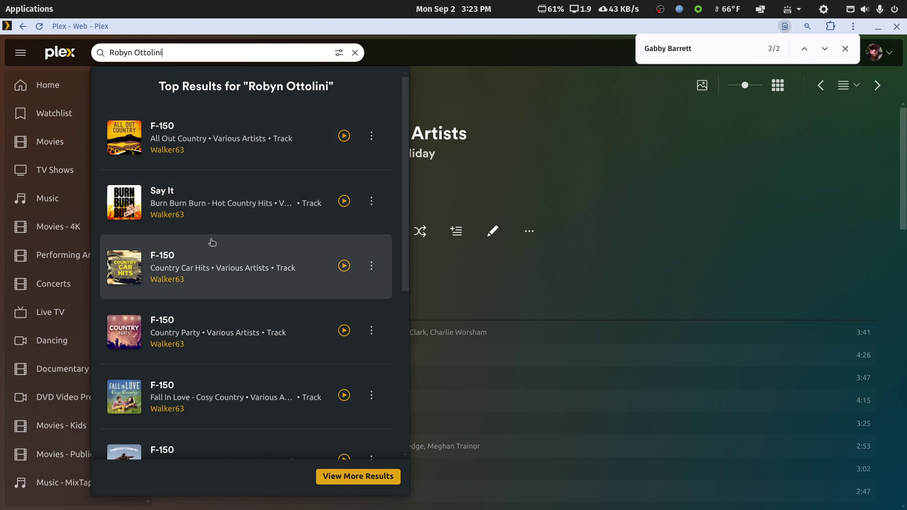
- Open the "Forever Country" album from the F-150 search results and find "Robyn Ottolini" in its track list
scroll(224, 306, "down", 3)
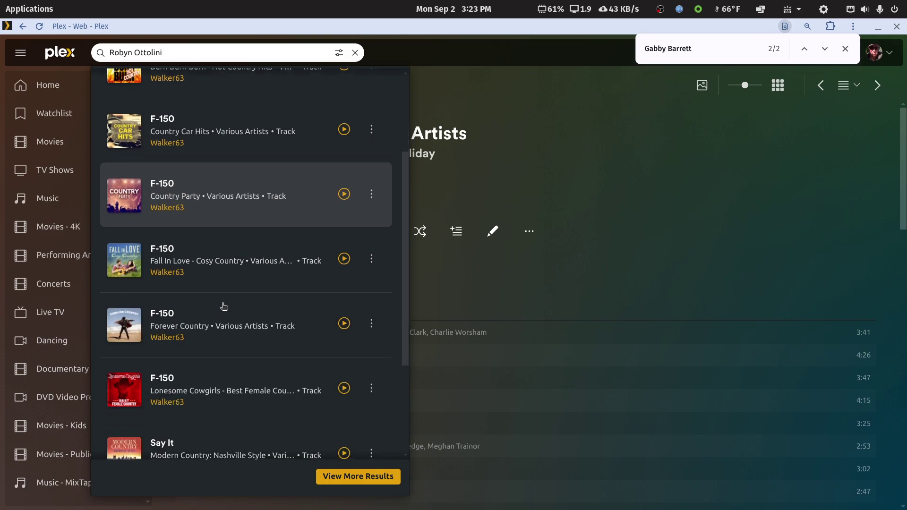
left_click(197, 331)
scroll(508, 265, "down", 5)
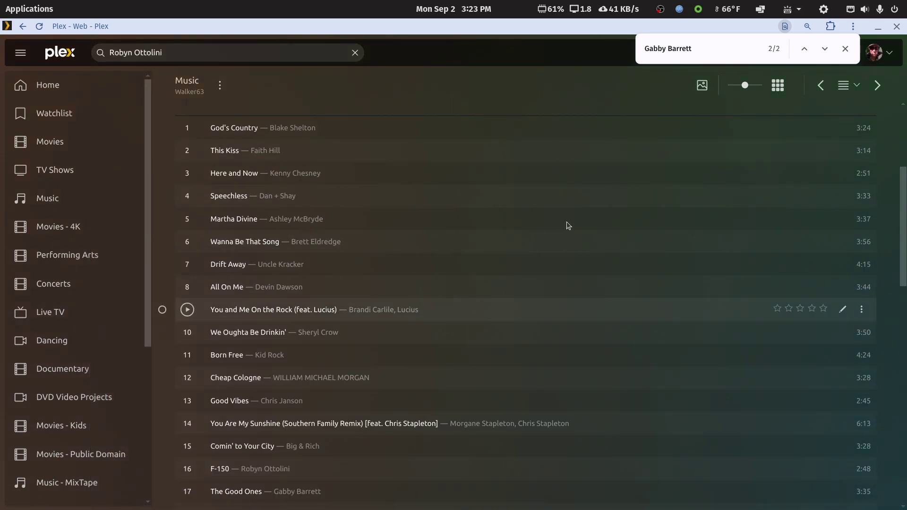
key("ctrl+f")
key("ctrl+v")
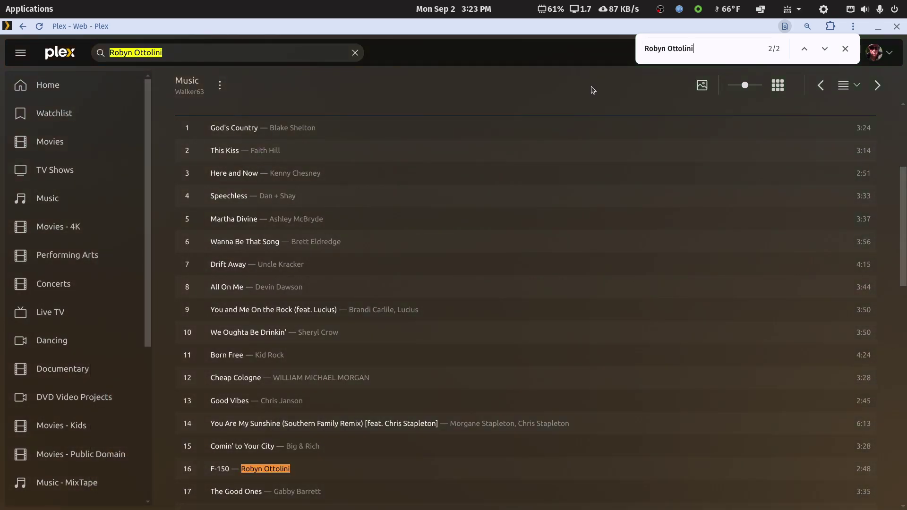
scroll(227, 255, "down", 4)
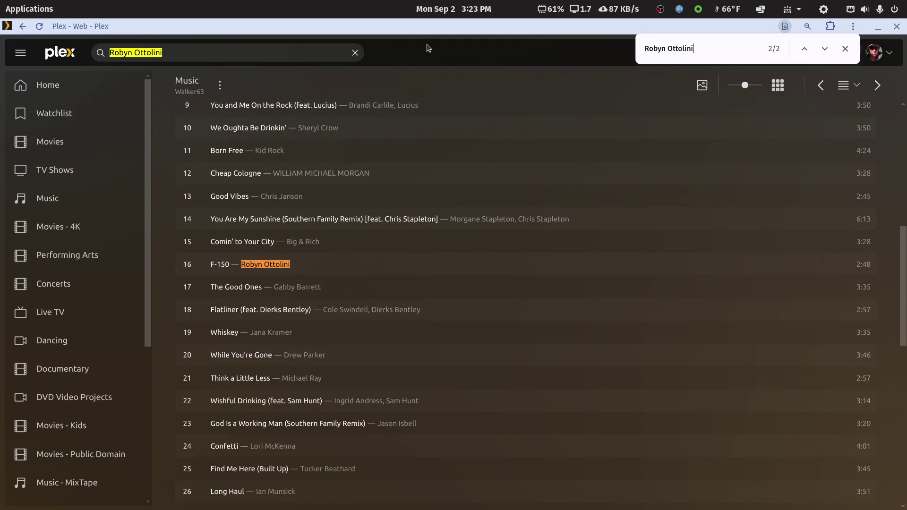
double_click(439, 29)
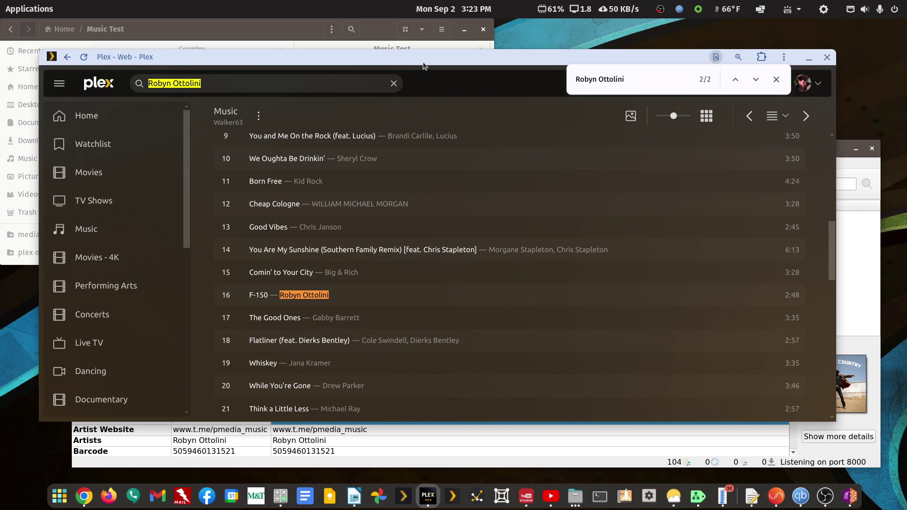
- Switch back to MusicBrainz Picard and compare the Artist and Album Artist tags of the track "This Kiss" and the "Forever Country" cluster
left_click(208, 461)
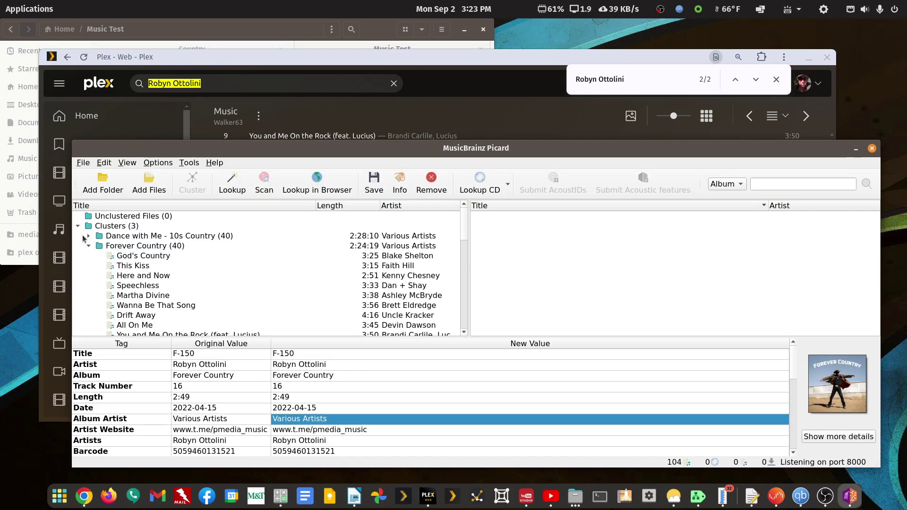
left_click(88, 245)
left_click(117, 246)
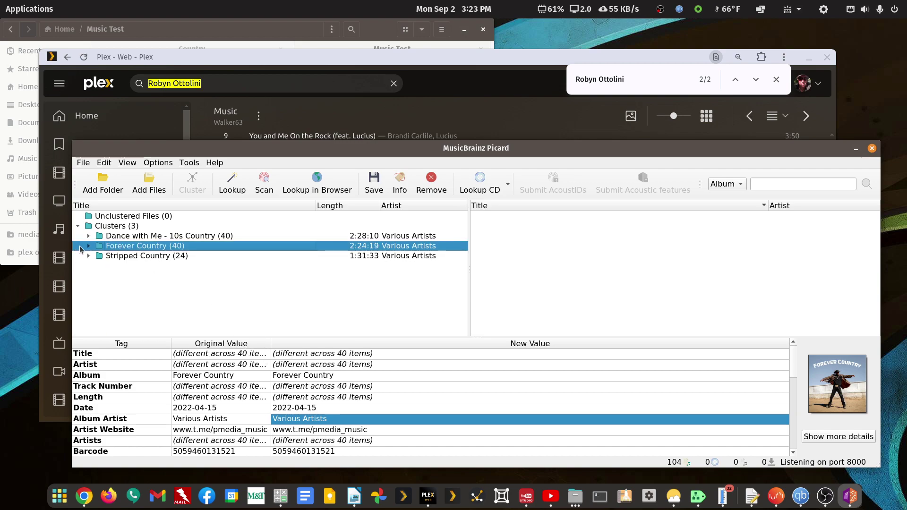
left_click(87, 246)
left_click(125, 267)
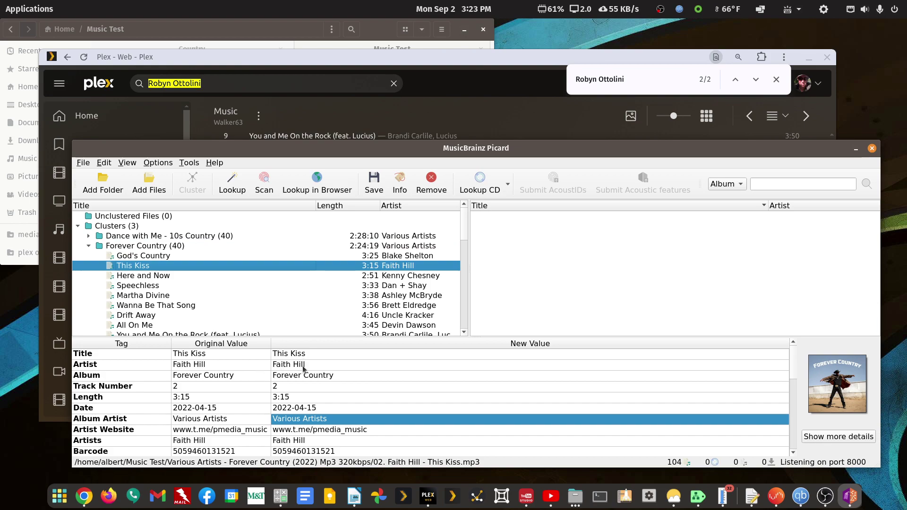
left_click(129, 246)
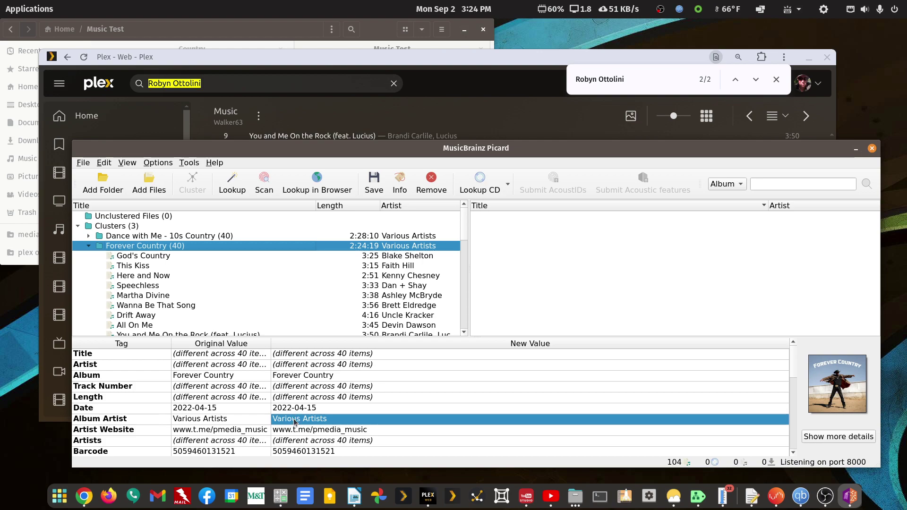
- Compare the "Forever Country" album page in Plex with the file names in its local Music Test subfolder in the file manager
left_click(359, 56)
scroll(369, 213, "up", 9)
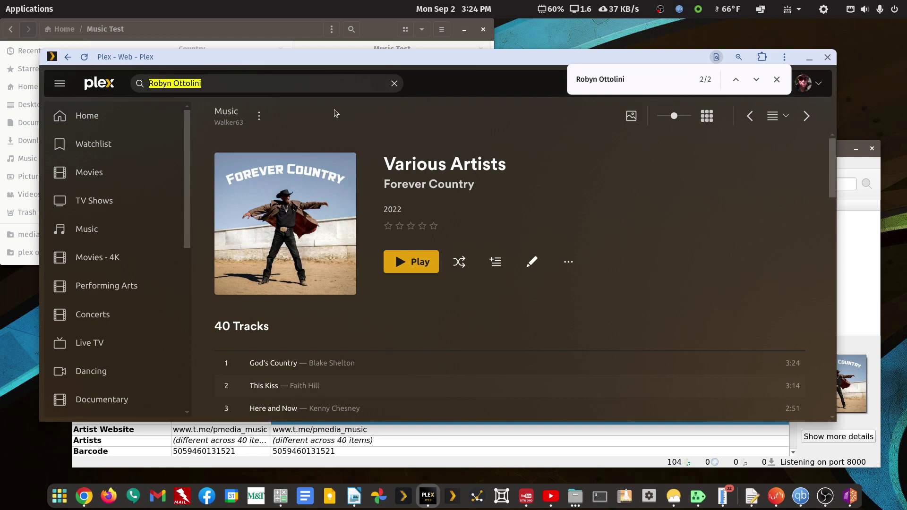
left_click(370, 32)
left_click(236, 171)
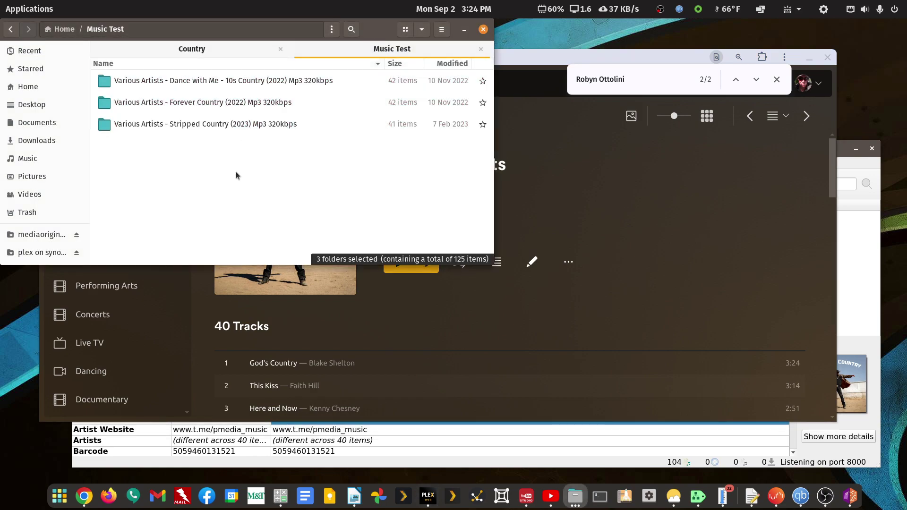
double_click(191, 103)
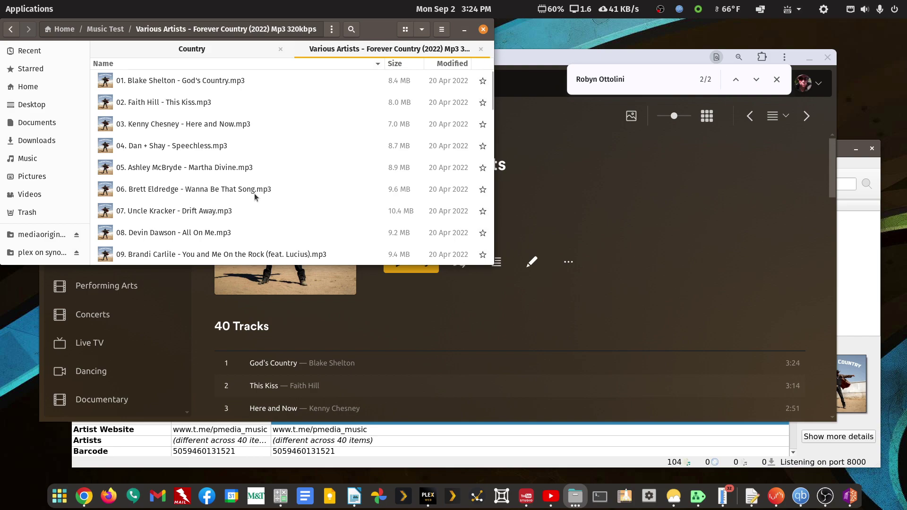
scroll(175, 148, "down", 3)
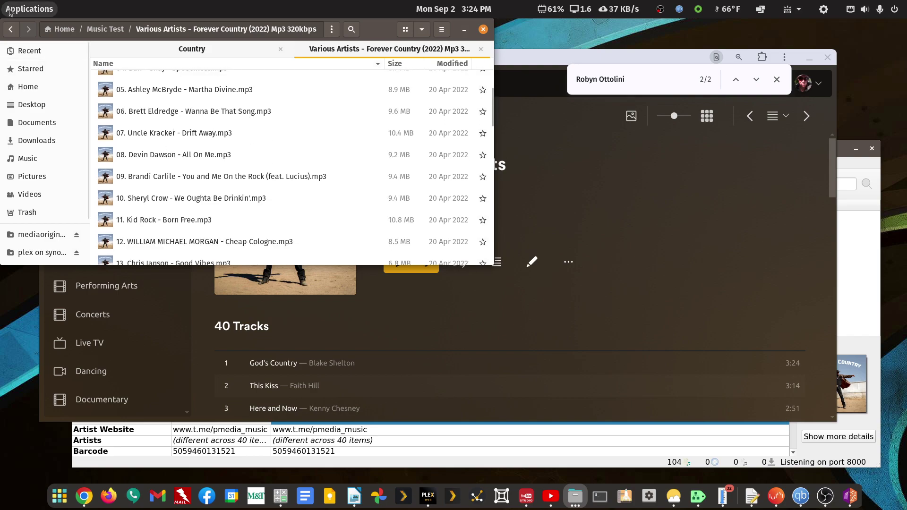
left_click(11, 28)
left_click(207, 140)
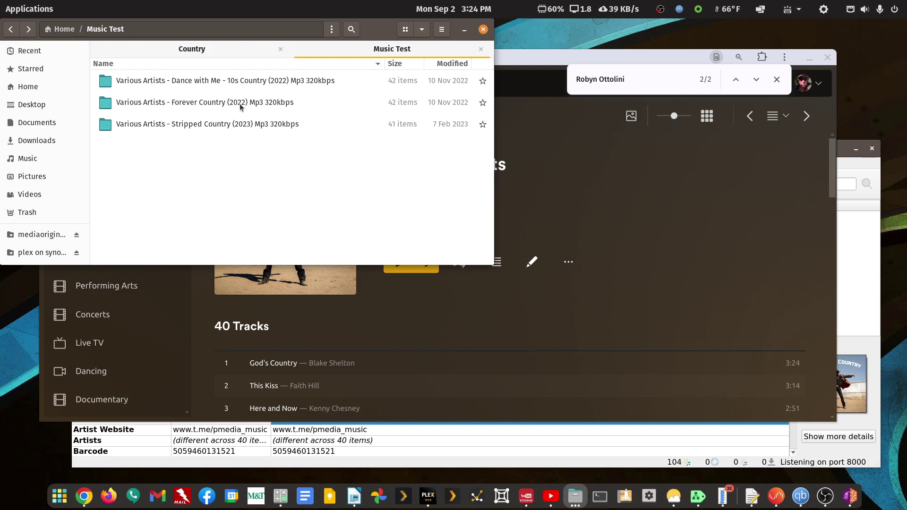
- Return from Music Test to the Home folder, and from the NAS Country folder back to main-collection
left_click(11, 30)
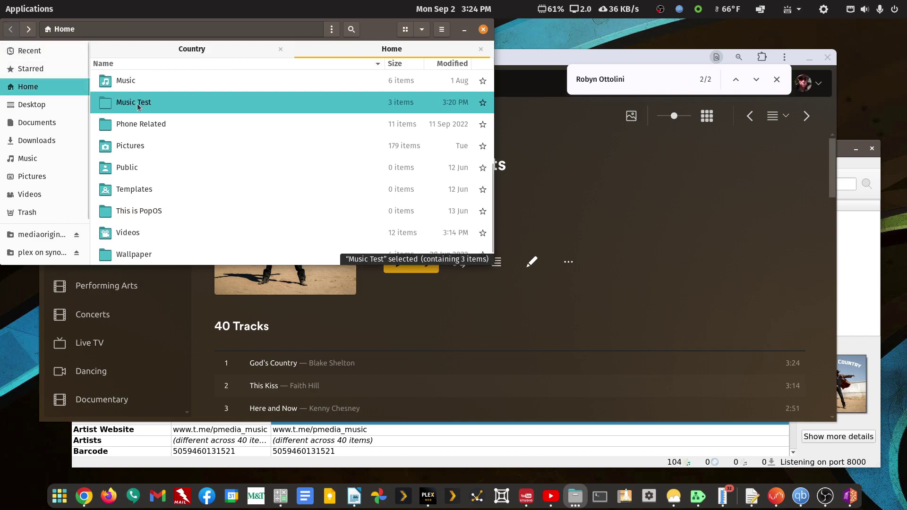
left_click(234, 50)
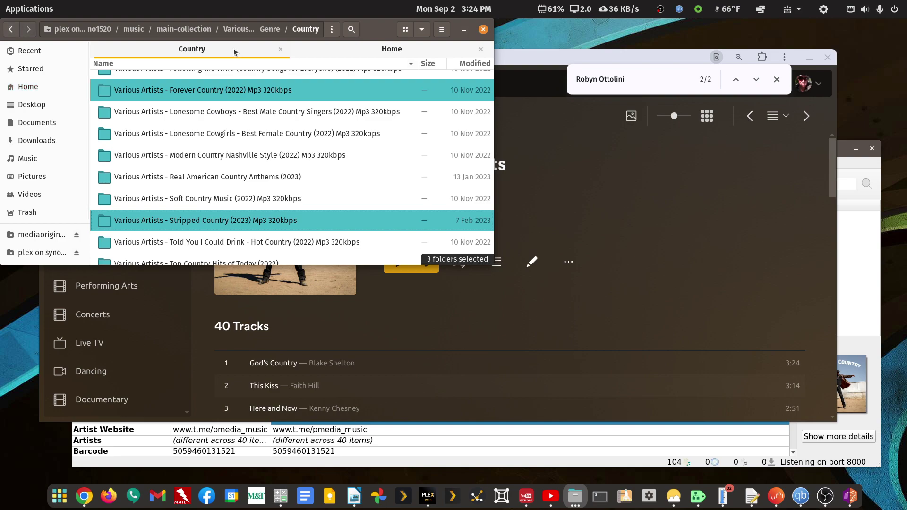
left_click(11, 30)
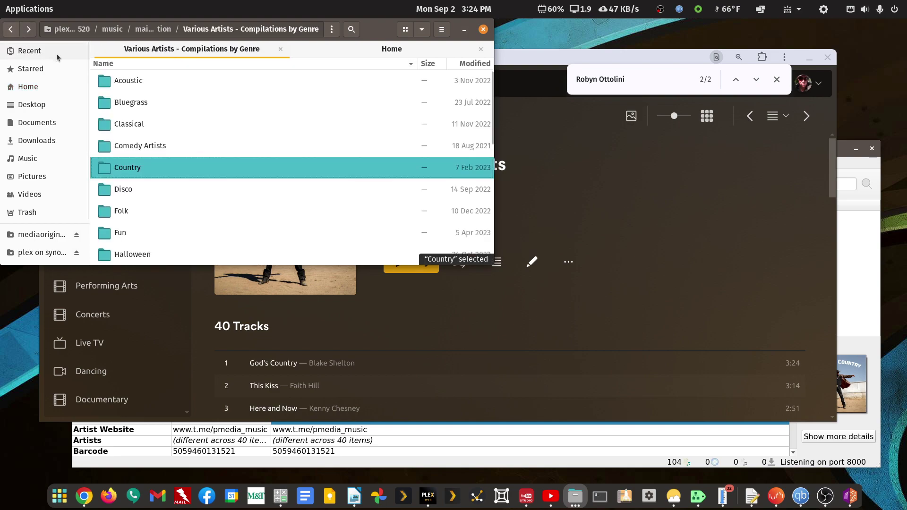
left_click(10, 29)
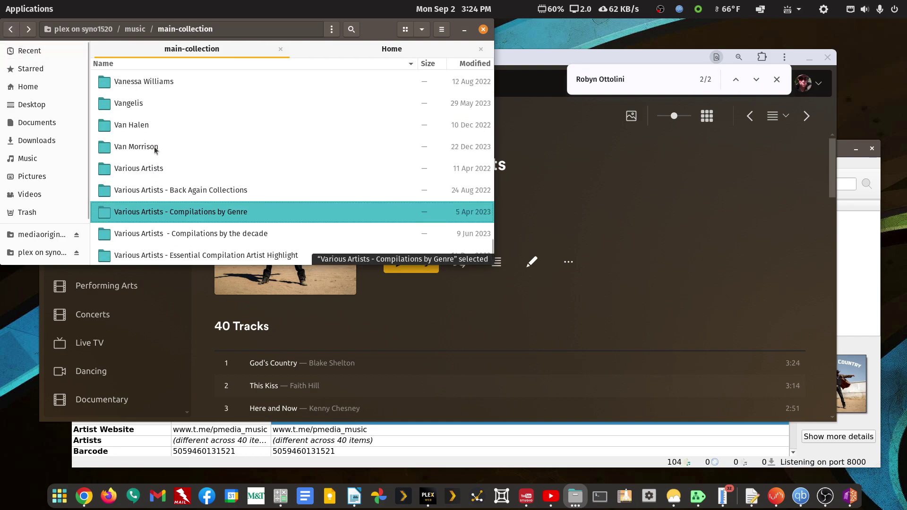
- Examine the album folders inside the Van Halen and Vanessa Williams artist folders
double_click(136, 125)
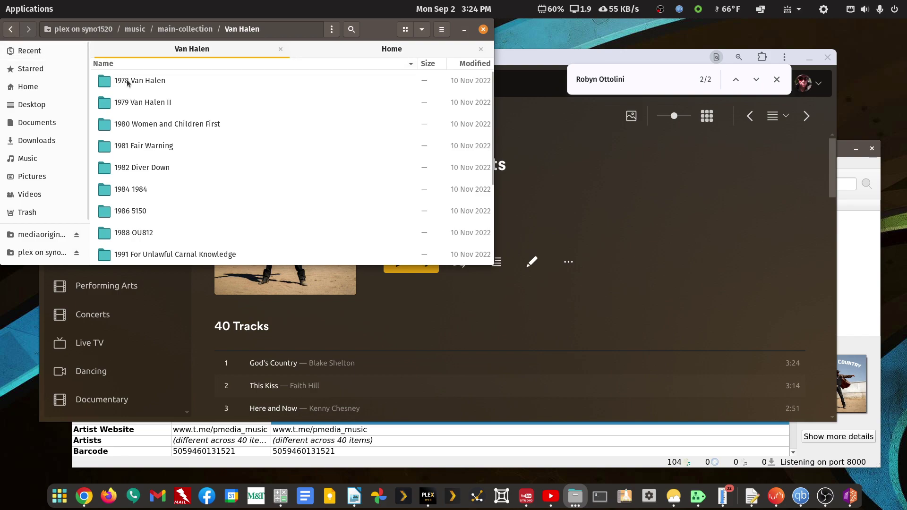
left_click(12, 30)
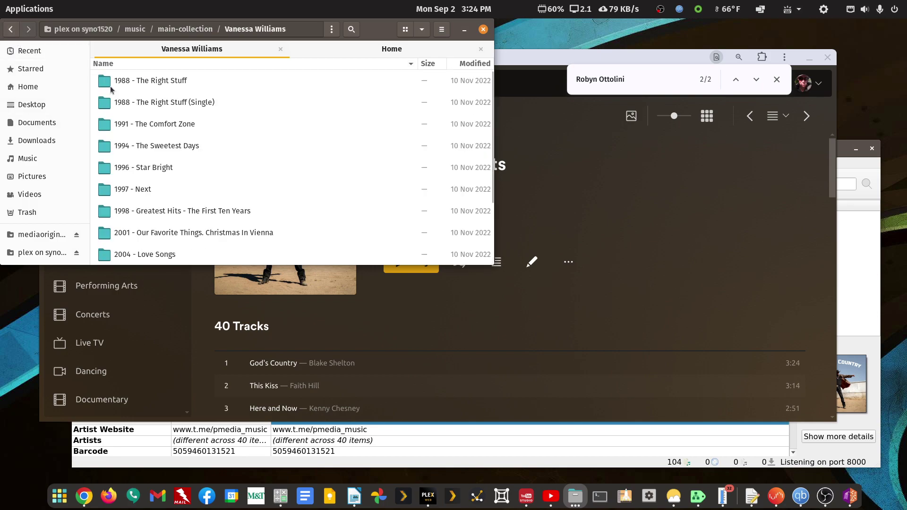
left_click(11, 29)
- Examine The Temptations artist folder and the track files in "02 The Temptations Sing Smokey (1965)"
scroll(186, 152, "up", 6)
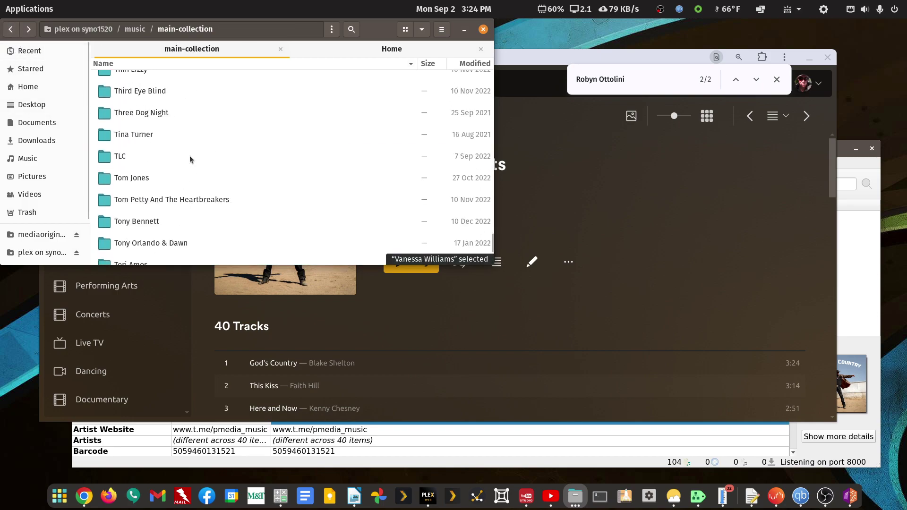
double_click(153, 134)
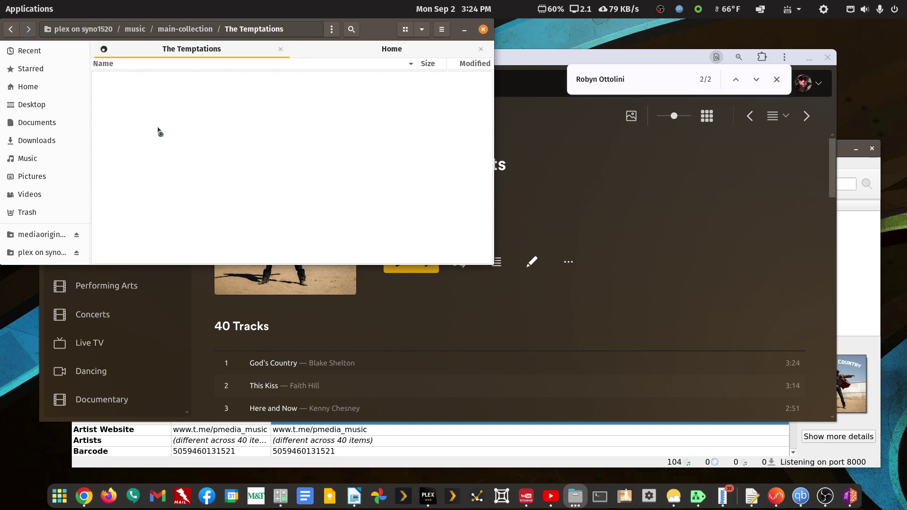
left_click(10, 29)
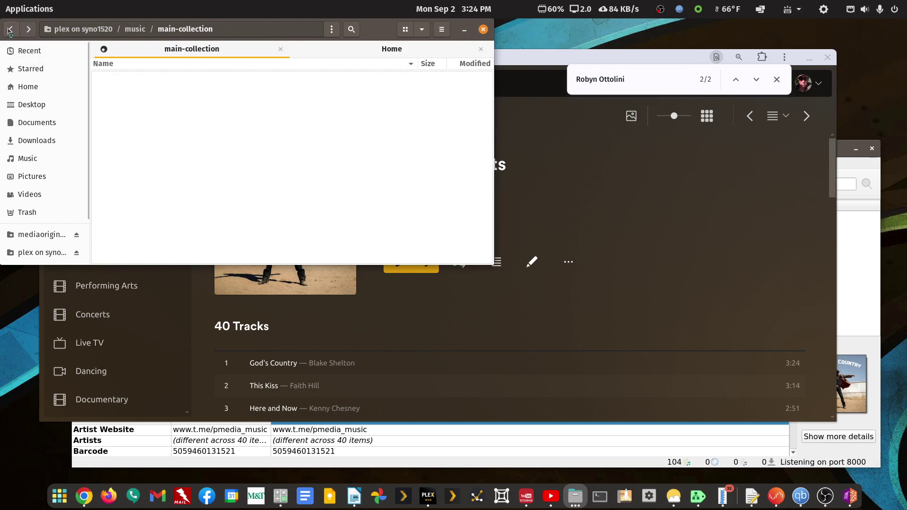
double_click(168, 150)
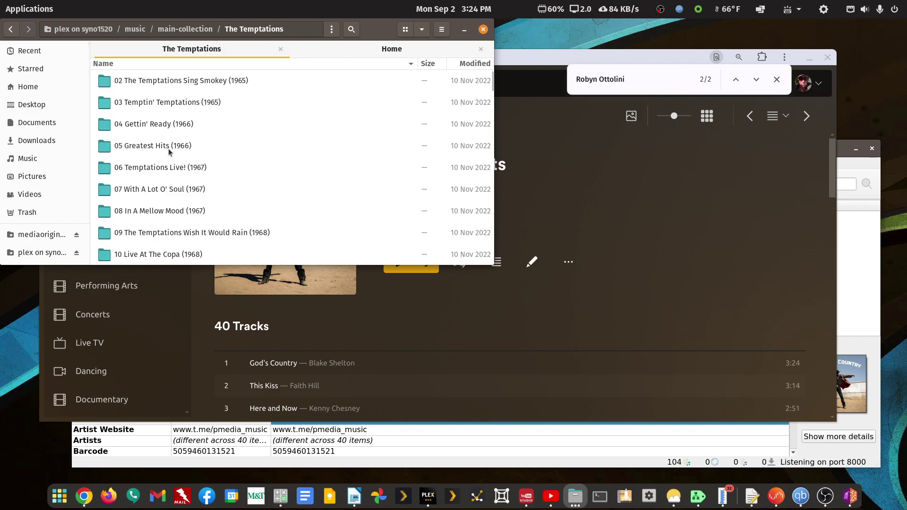
scroll(171, 161, "down", 3)
scroll(171, 161, "up", 3)
double_click(174, 84)
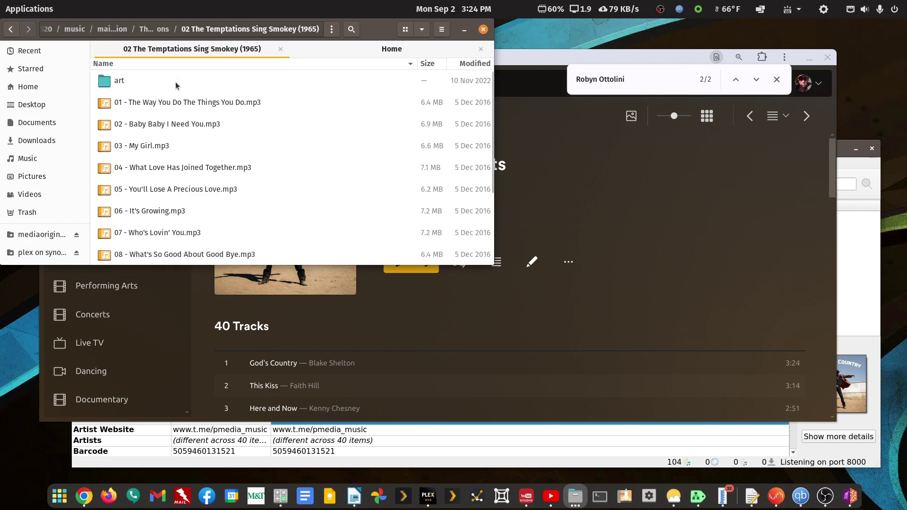
left_click(11, 29)
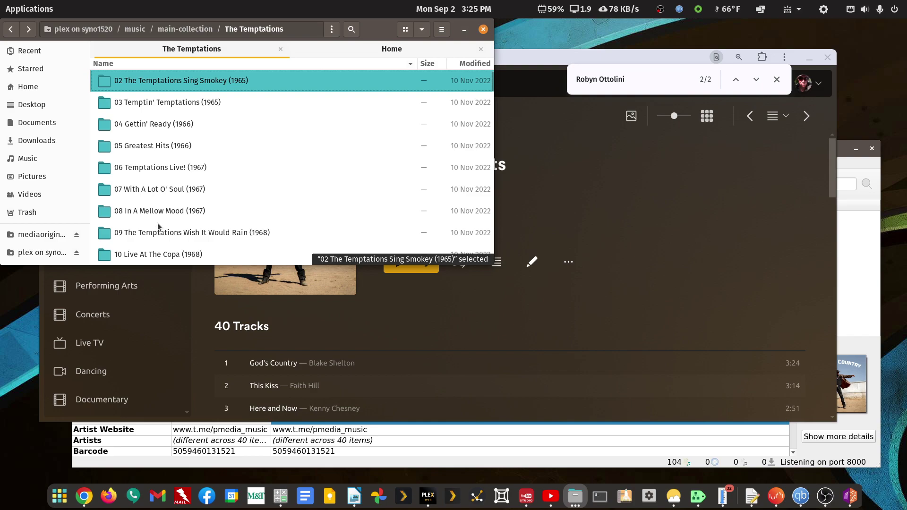
- Examine the album folders of The Velvet Underground and other artist folders in main-collection, and return to the album page in Plex
key("alt+Up")
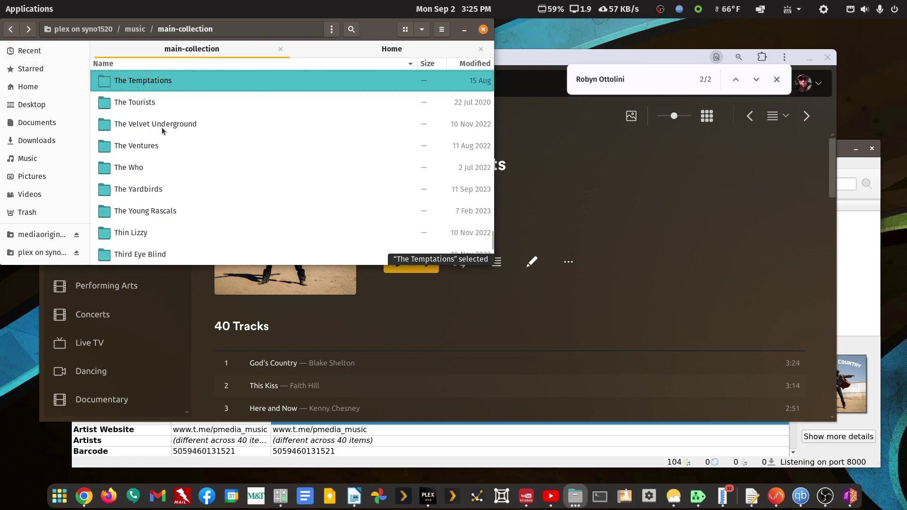
double_click(163, 126)
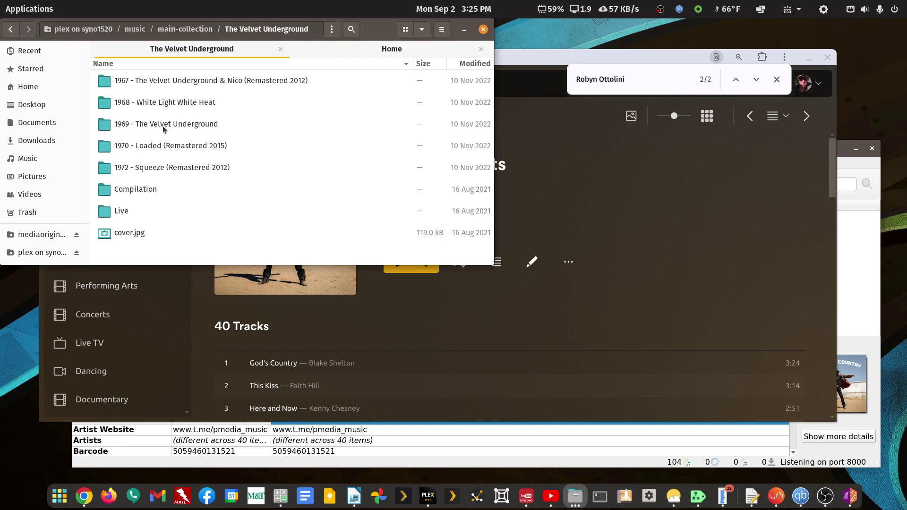
left_click(13, 32)
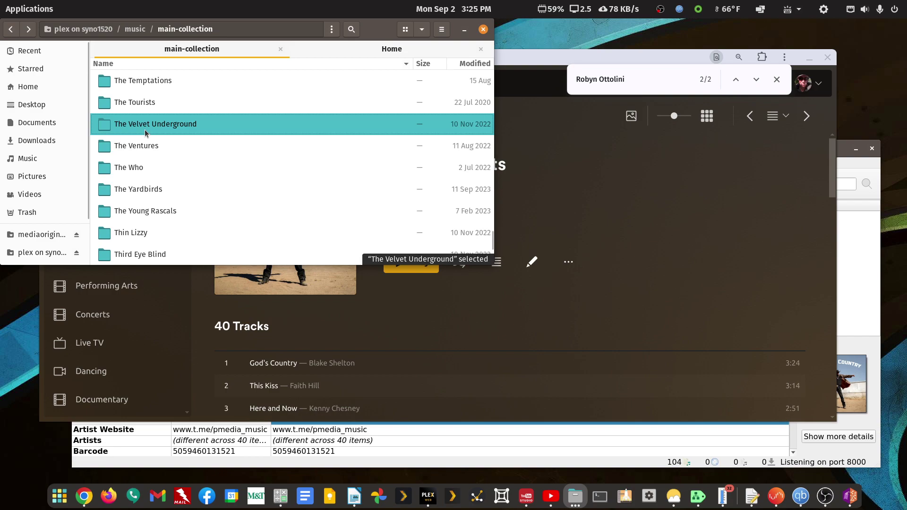
scroll(148, 137, "up", 5)
scroll(147, 142, "up", 5)
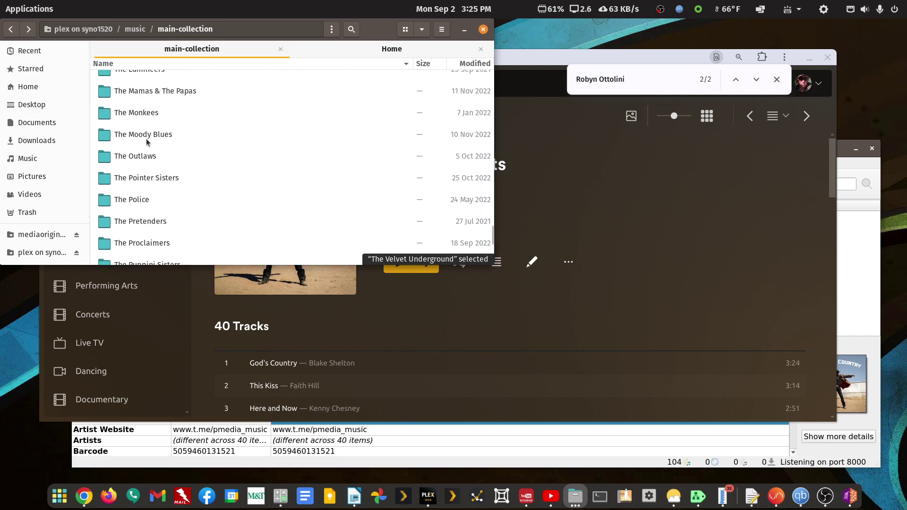
left_click(520, 66)
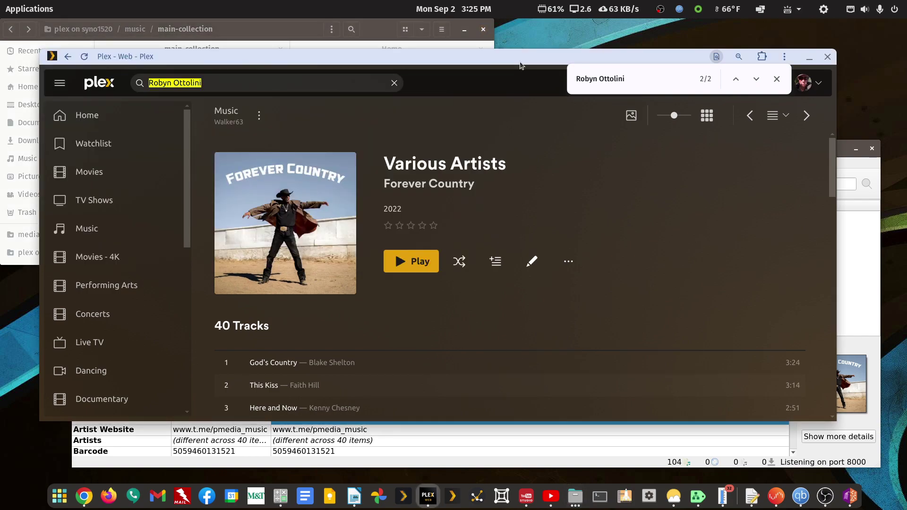